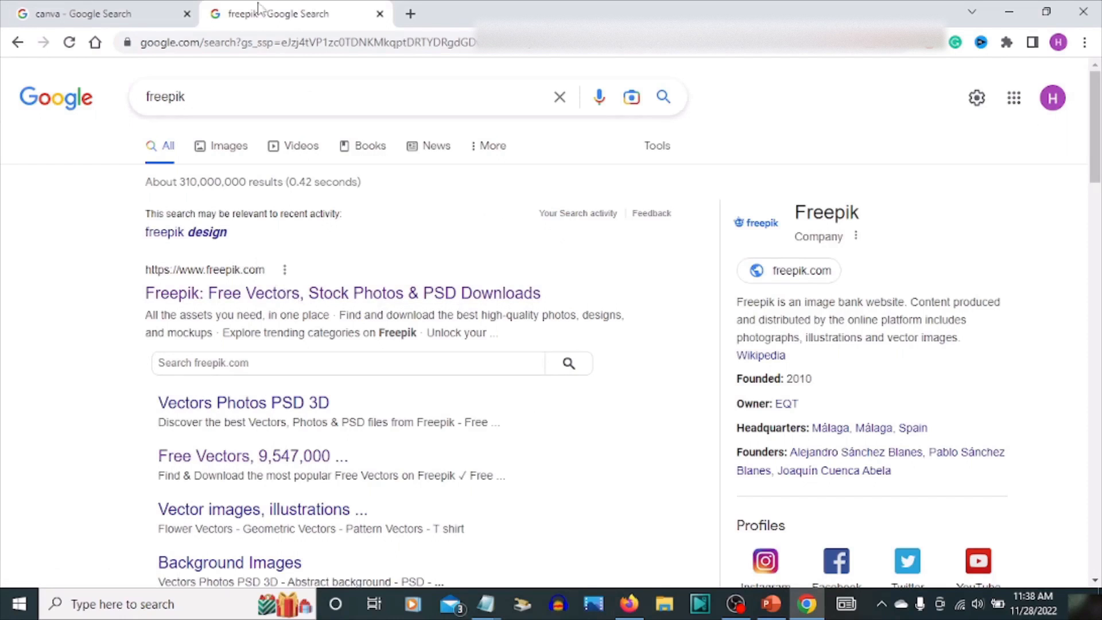
Open Canva from the search results and create a new Presentation (16:9) design
{"action": "left_click", "coordinate": [380, 14]}
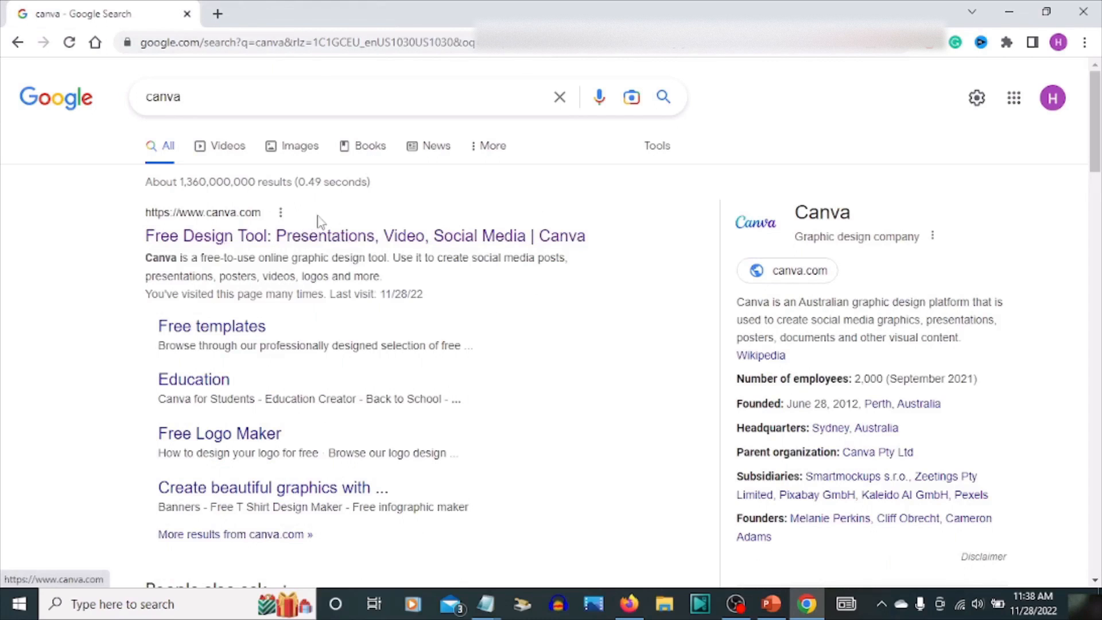
{"action": "left_click", "coordinate": [392, 240]}
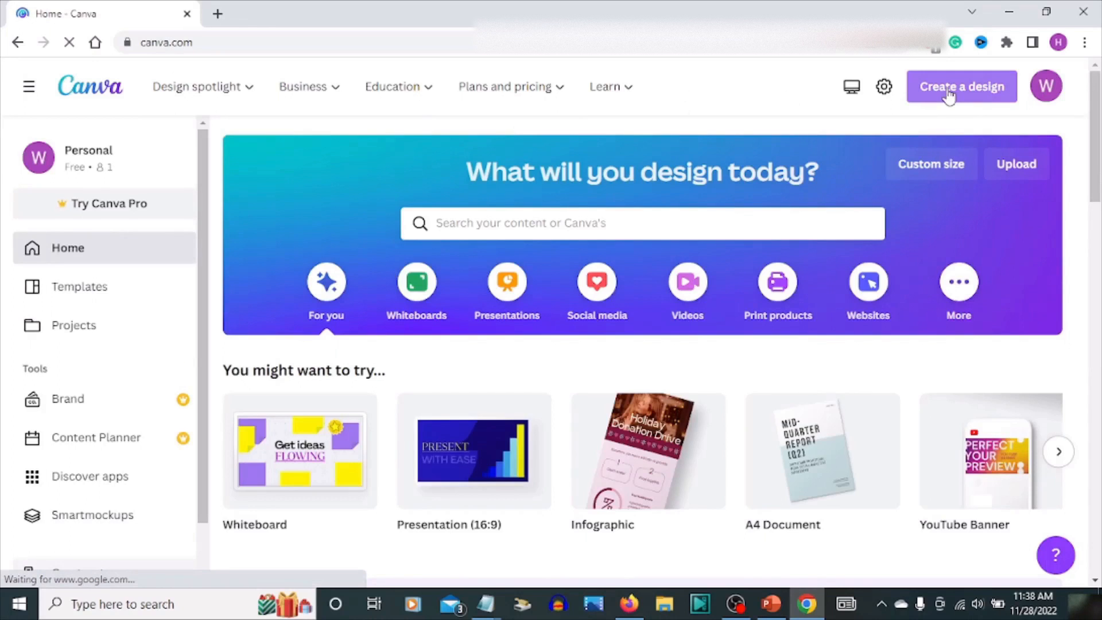
{"action": "left_click", "coordinate": [950, 96]}
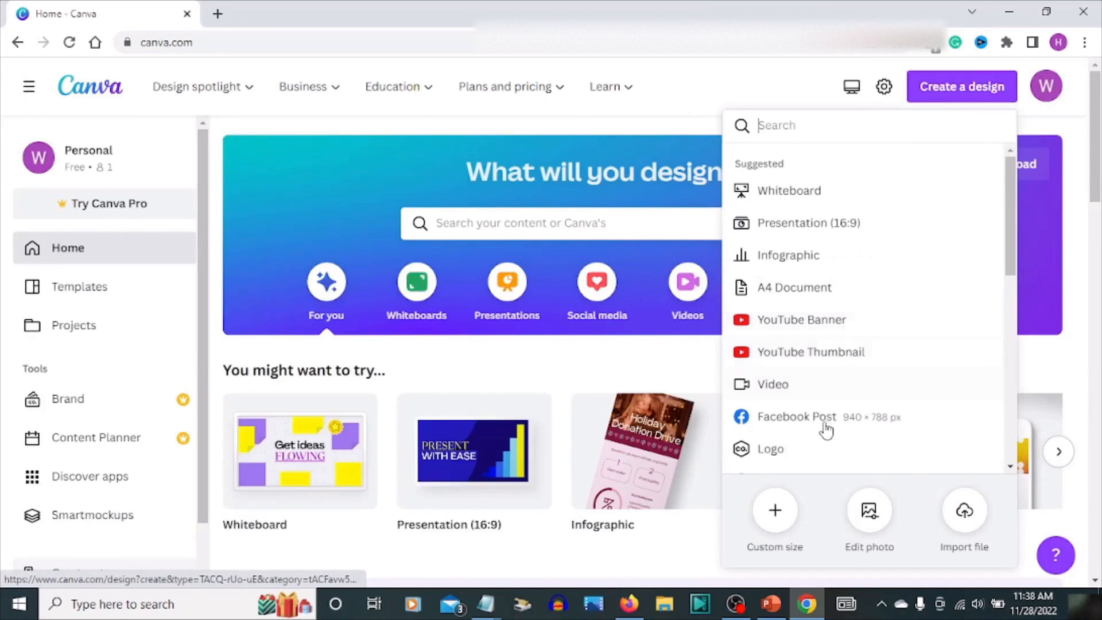
{"action": "left_click", "coordinate": [816, 223]}
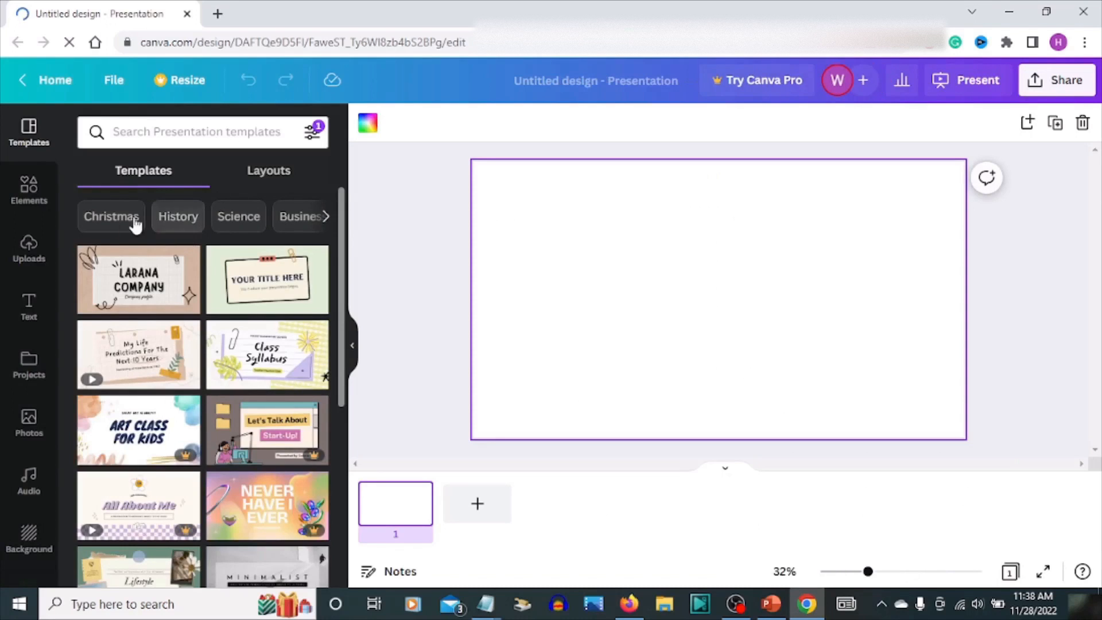
Add the blue sky-and-clouds image from recently used elements and stretch it to fill the whole slide
{"action": "left_click", "coordinate": [33, 198]}
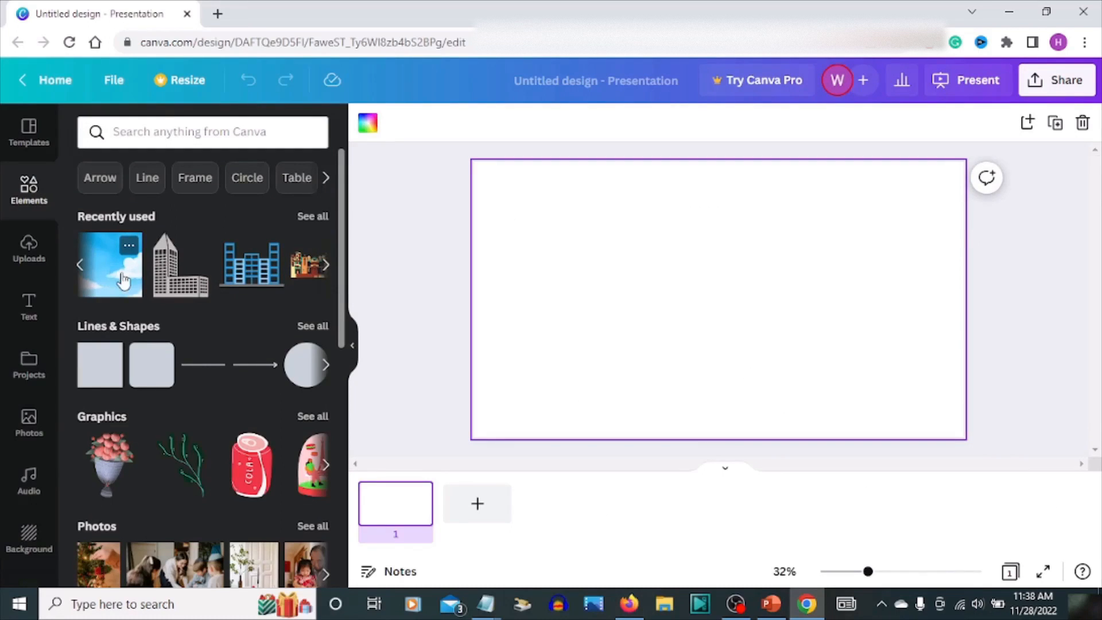
{"action": "left_click", "coordinate": [124, 280]}
{"action": "left_click_drag", "start_coordinate": [833, 301], "coordinate": [923, 301]}
{"action": "left_click_drag", "start_coordinate": [610, 298], "coordinate": [480, 300]}
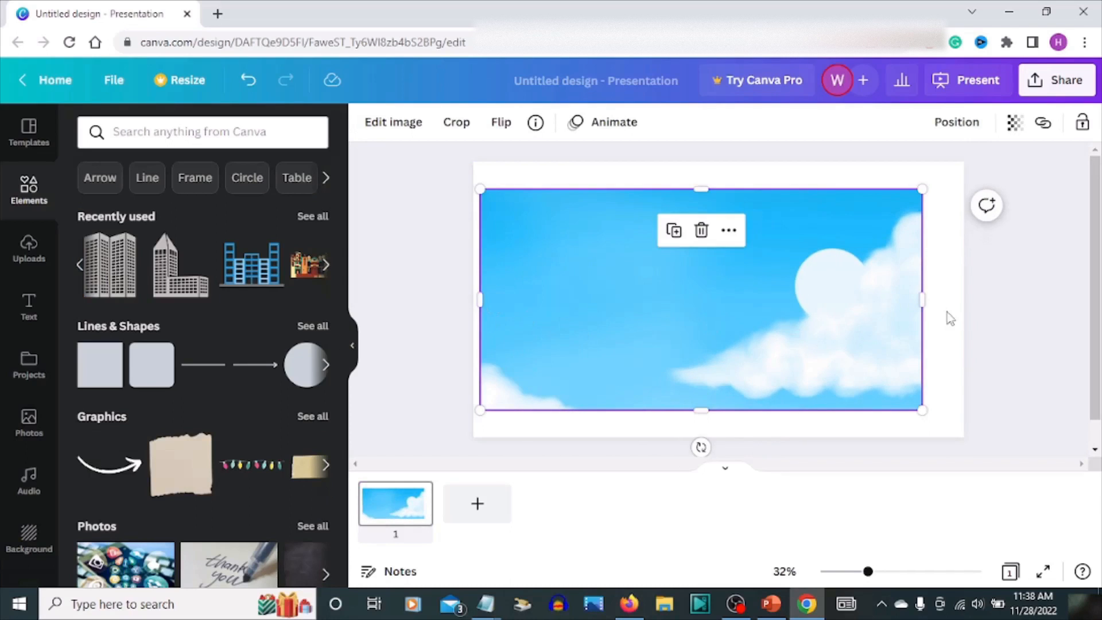
{"action": "left_click_drag", "start_coordinate": [926, 305], "coordinate": [963, 300]}
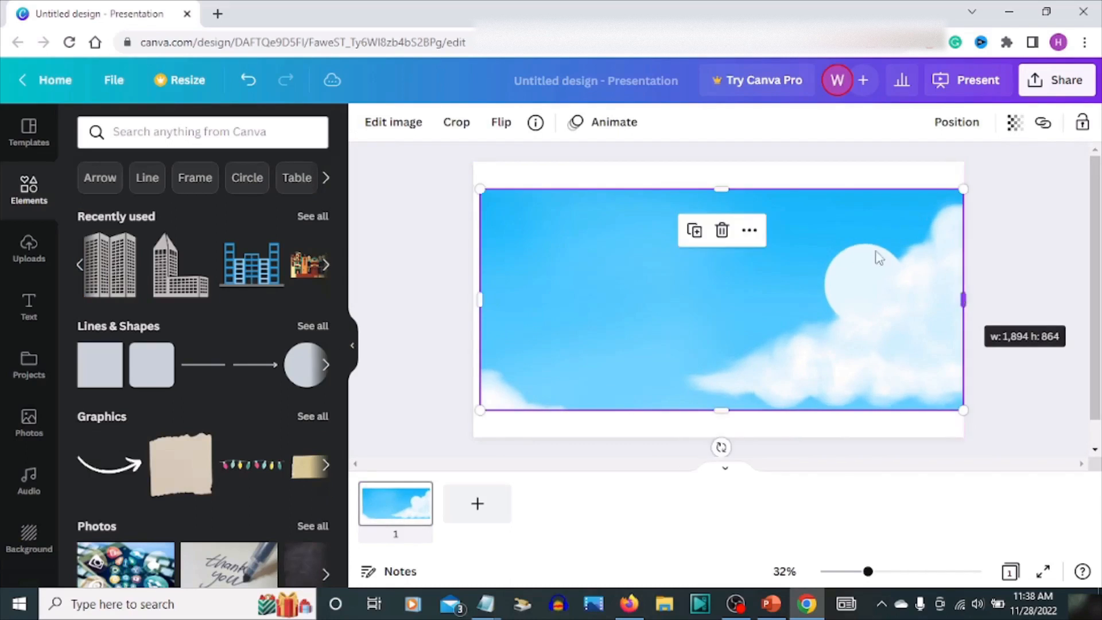
{"action": "left_click_drag", "start_coordinate": [725, 191], "coordinate": [721, 162]}
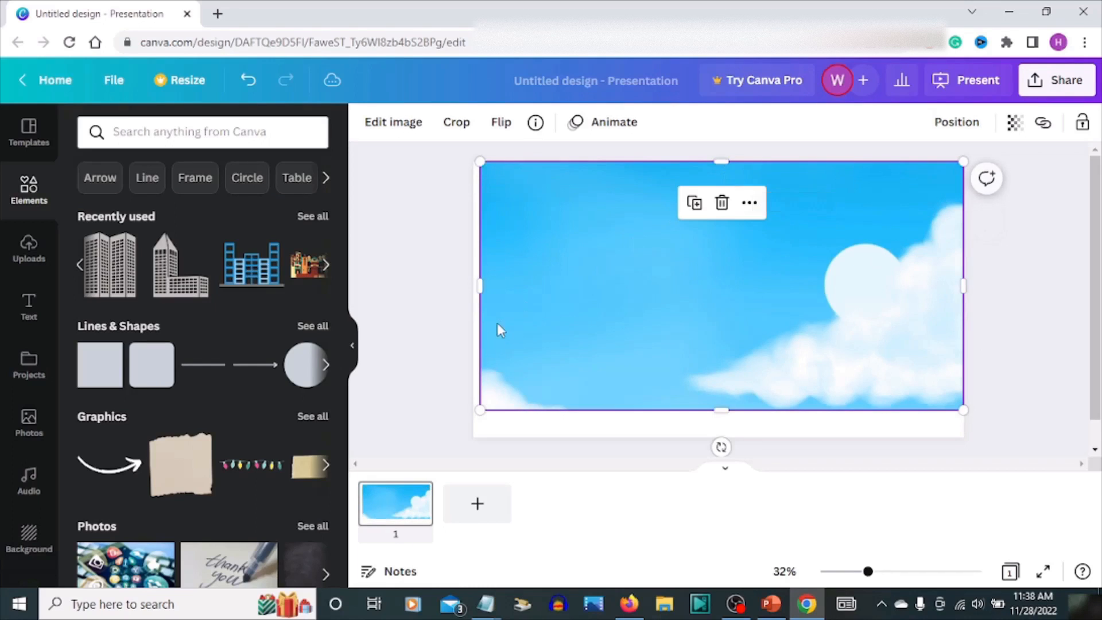
{"action": "left_click_drag", "start_coordinate": [482, 290], "coordinate": [474, 289]}
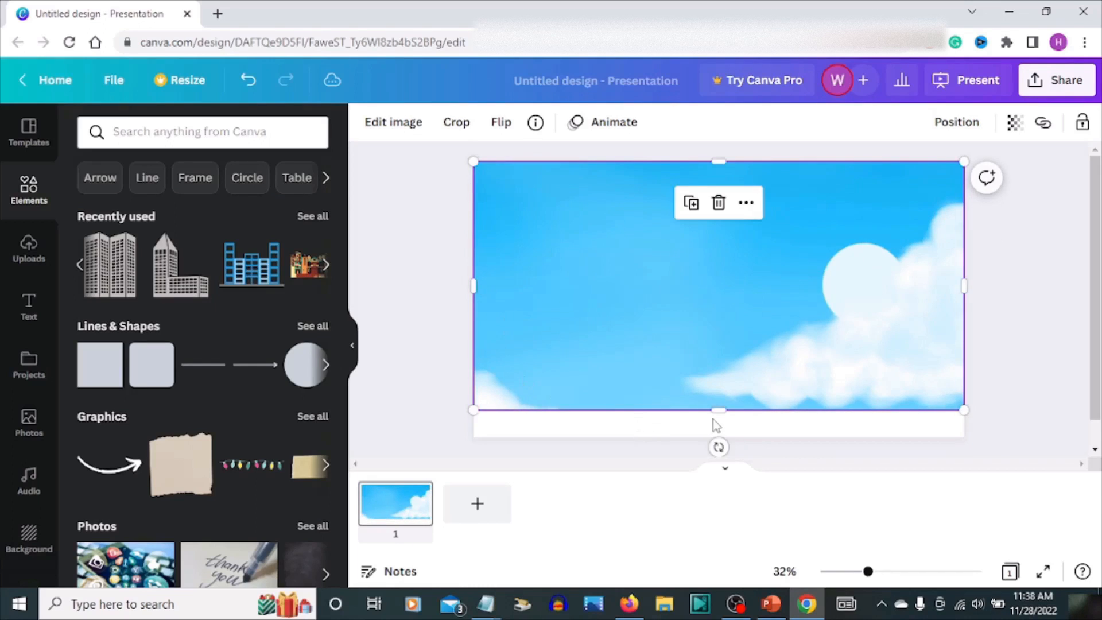
{"action": "left_click_drag", "start_coordinate": [714, 408], "coordinate": [719, 438]}
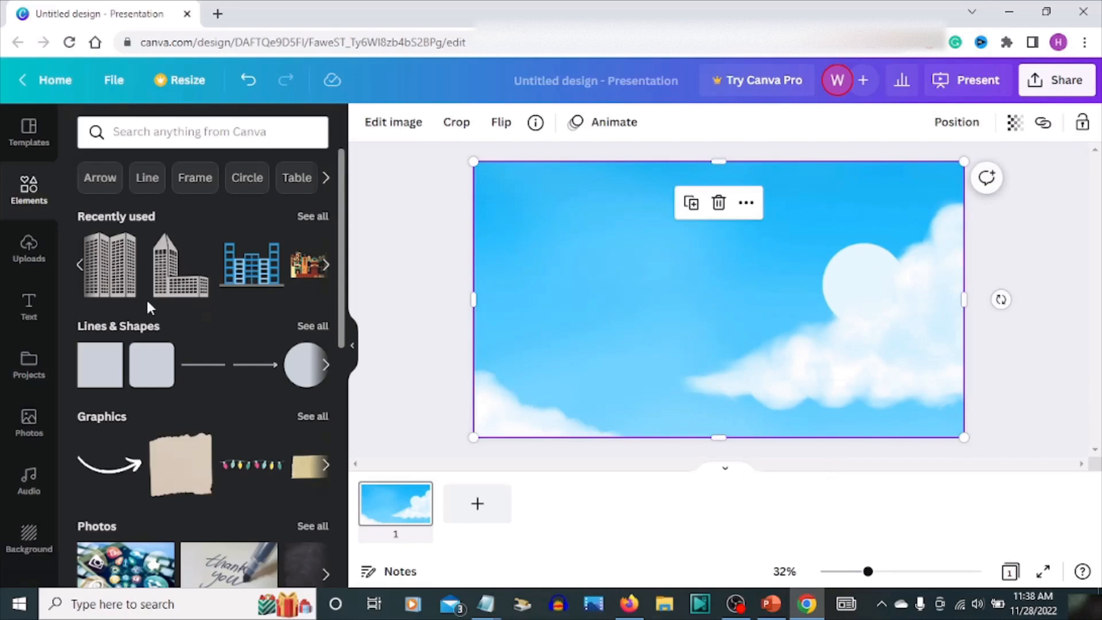
Add the twin-tower building graphic and enlarge it to cover the slide's left side down to the bottom edge
{"action": "left_click", "coordinate": [109, 282]}
{"action": "left_click_drag", "start_coordinate": [706, 315], "coordinate": [509, 381]}
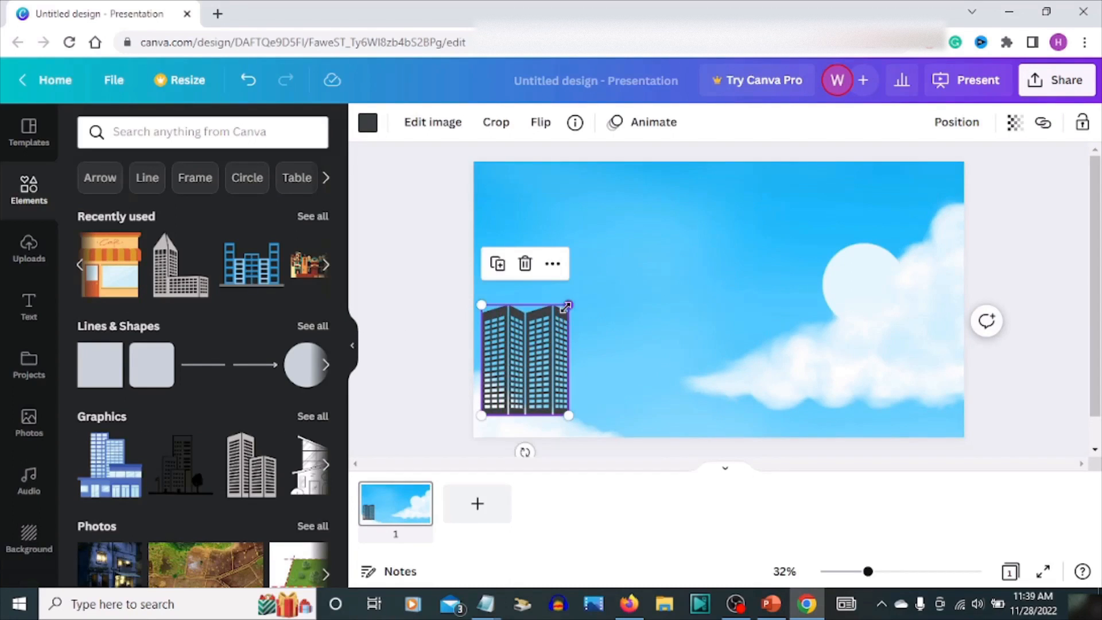
{"action": "left_click_drag", "start_coordinate": [566, 307], "coordinate": [671, 176]}
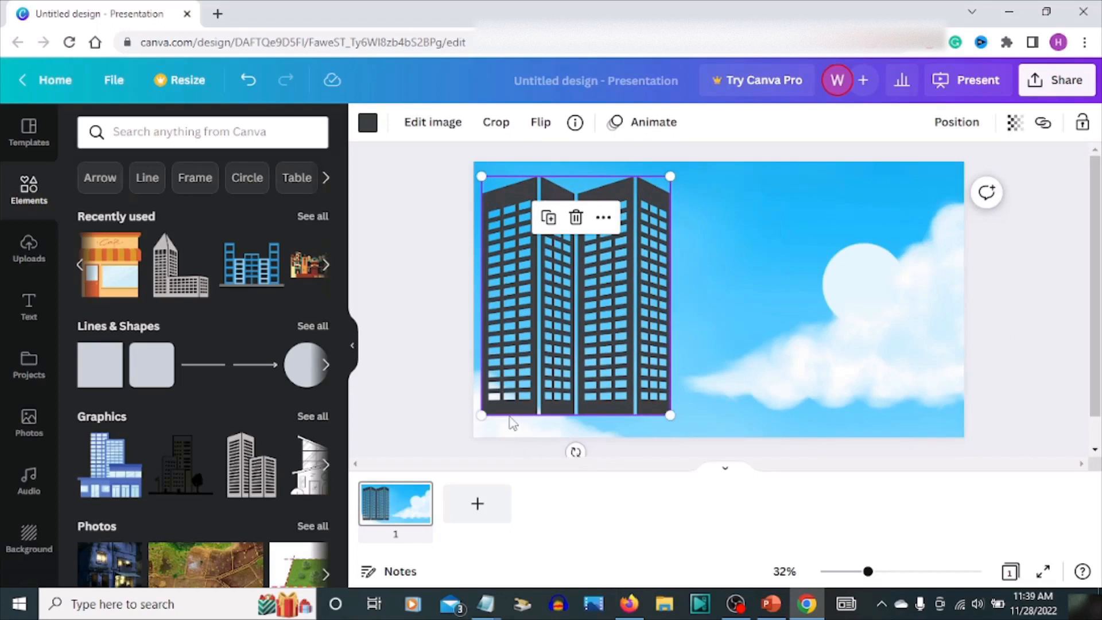
{"action": "left_click_drag", "start_coordinate": [479, 431], "coordinate": [475, 433]}
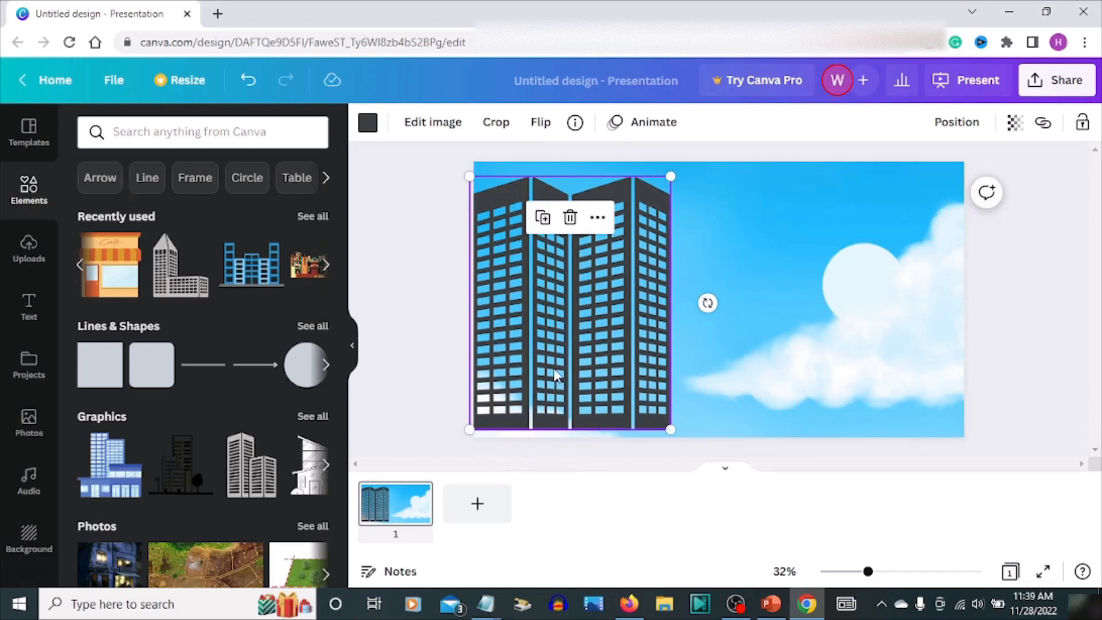
{"action": "left_click_drag", "start_coordinate": [557, 363], "coordinate": [564, 372]}
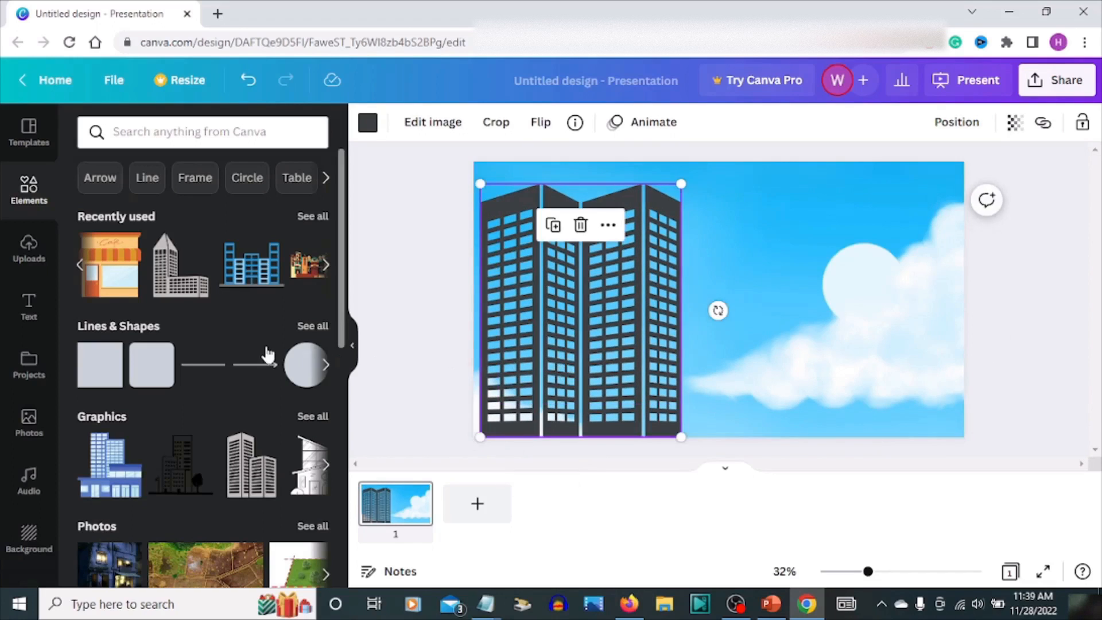
Add a second building graphic and enlarge it beside the twin towers, reaching the bottom edge
{"action": "left_click", "coordinate": [188, 290]}
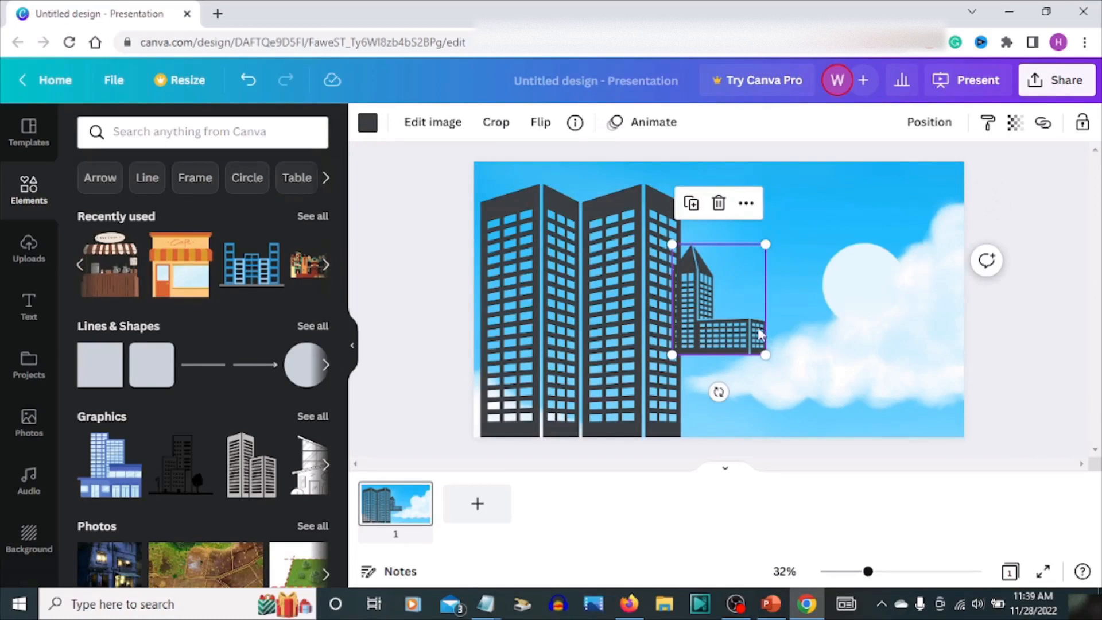
{"action": "left_click_drag", "start_coordinate": [759, 334], "coordinate": [782, 400]}
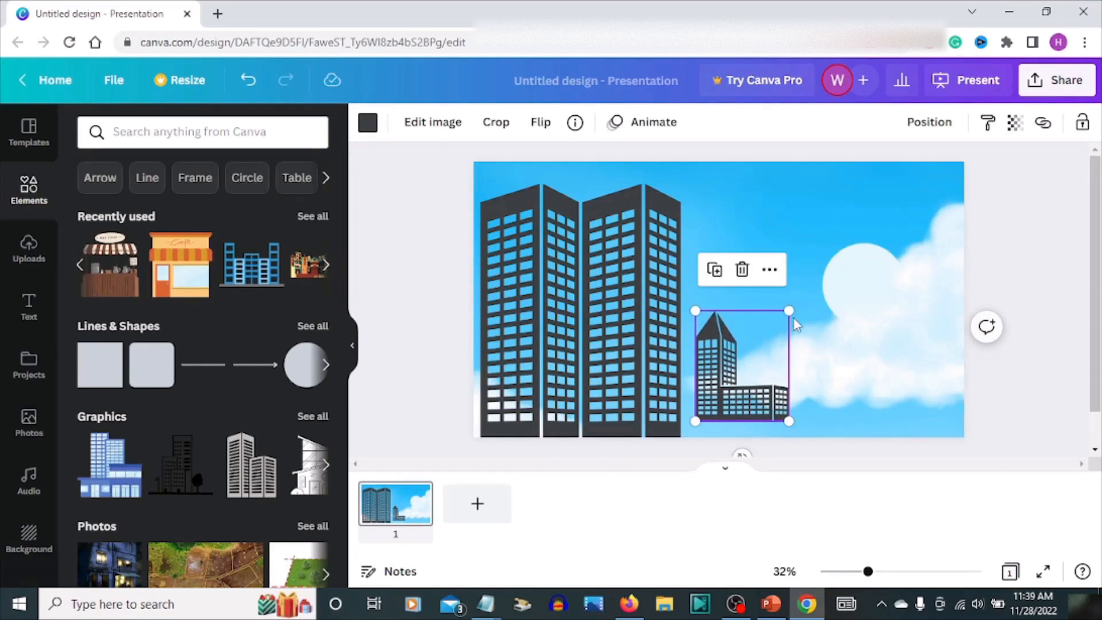
{"action": "left_click_drag", "start_coordinate": [788, 311], "coordinate": [911, 167]}
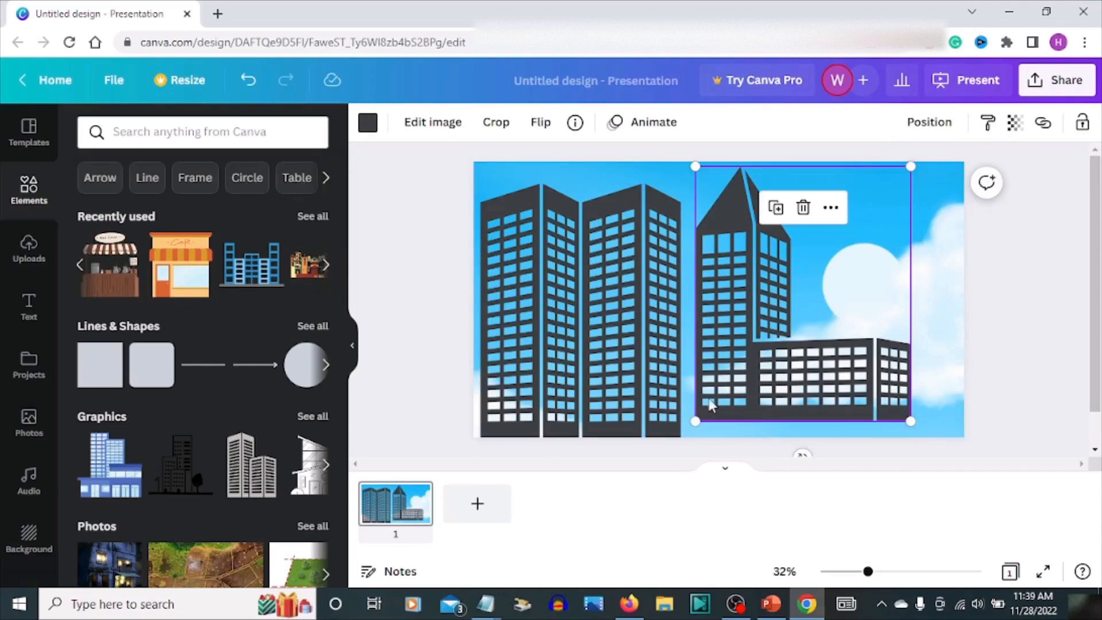
{"action": "left_click_drag", "start_coordinate": [695, 422], "coordinate": [682, 438]}
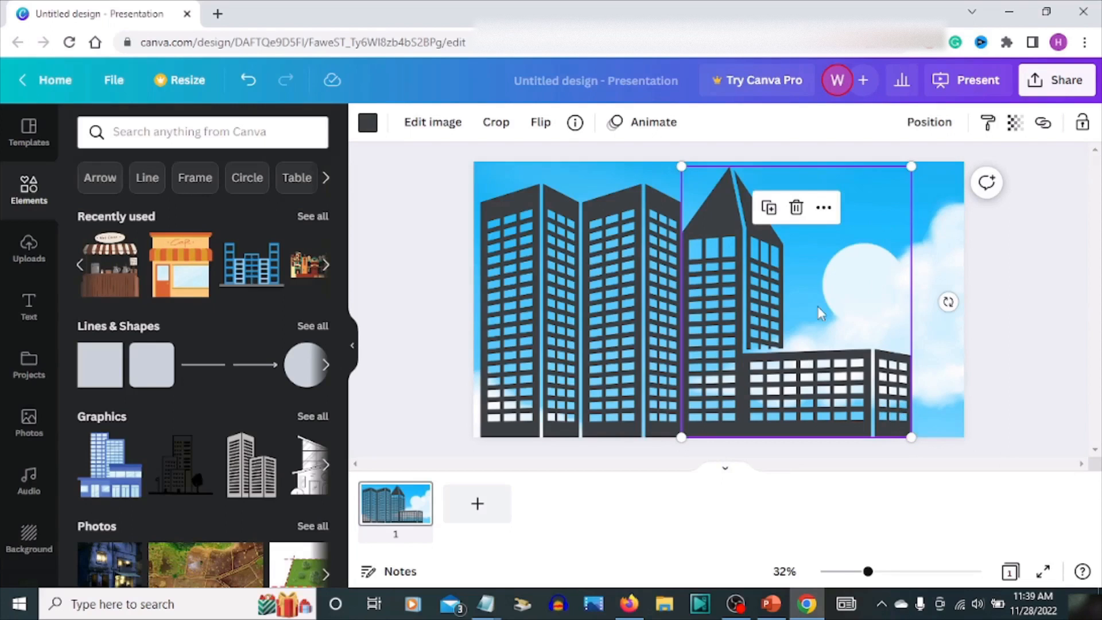
Download the design as a PDF Standard file
{"action": "left_click", "coordinate": [1038, 86]}
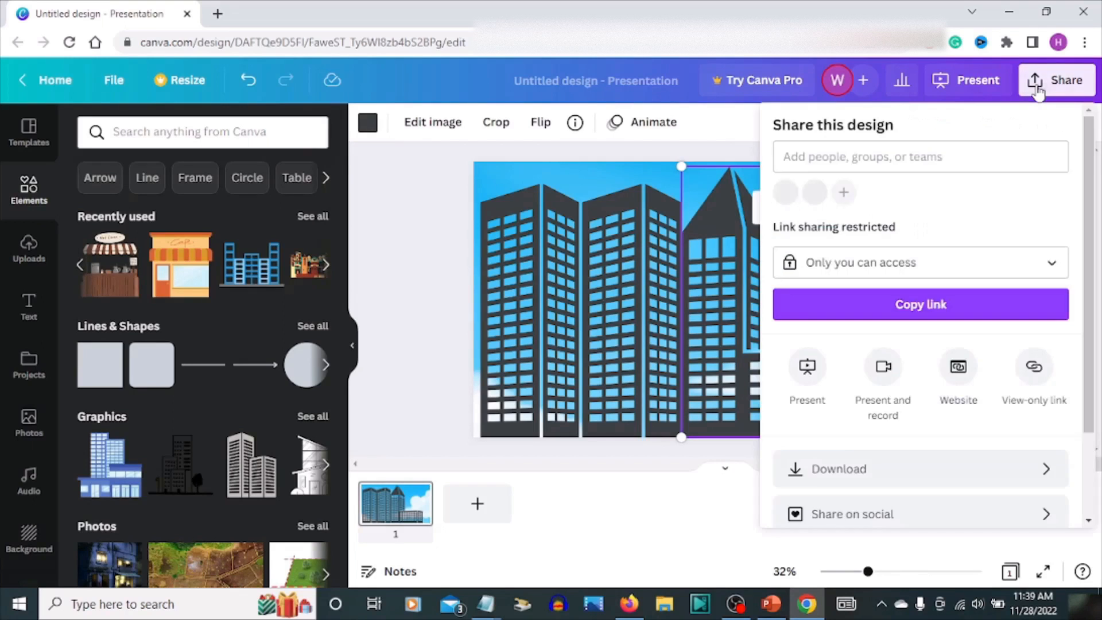
{"action": "left_click", "coordinate": [877, 476]}
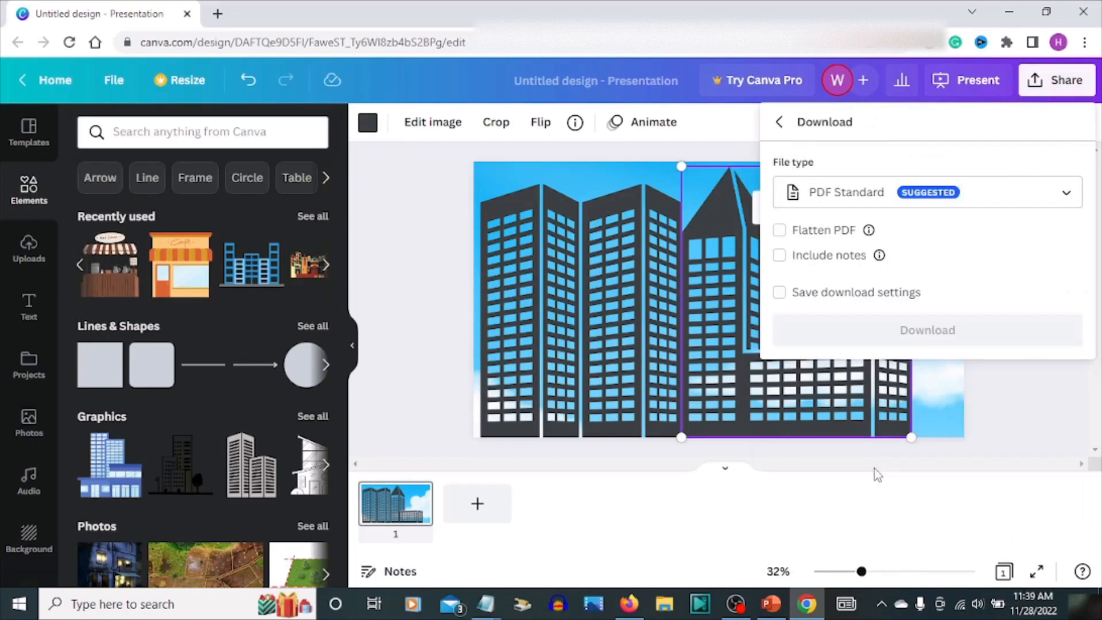
{"action": "left_click", "coordinate": [890, 332]}
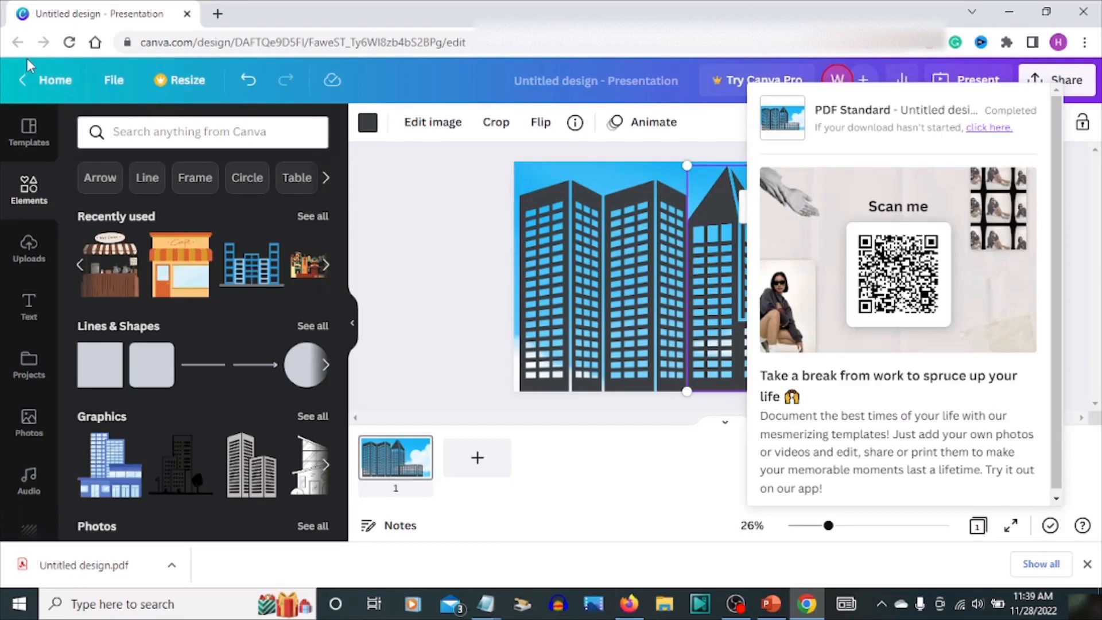
Clear the slide by deleting both building graphics and the sky background image
{"action": "left_click", "coordinate": [410, 201]}
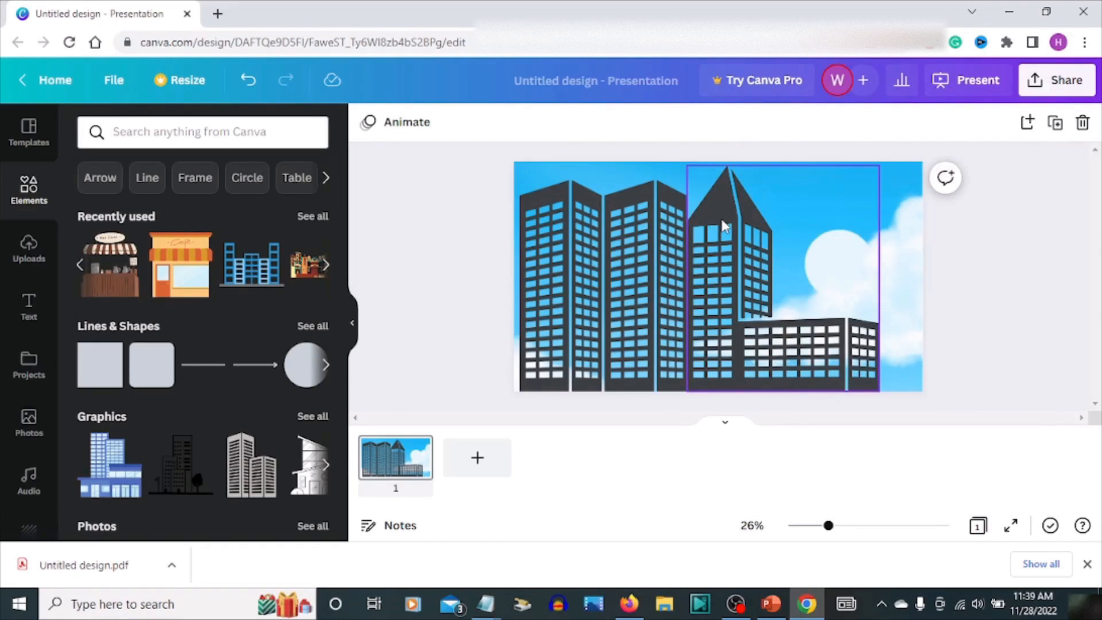
{"action": "right_click", "coordinate": [750, 235]}
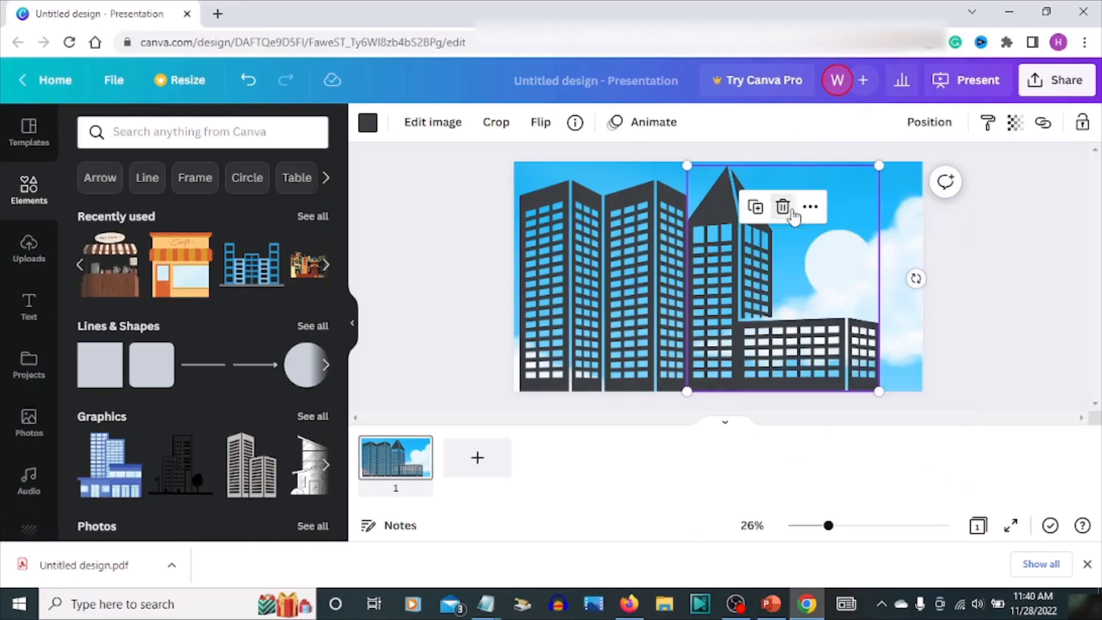
{"action": "left_click", "coordinate": [784, 208]}
{"action": "right_click", "coordinate": [668, 254]}
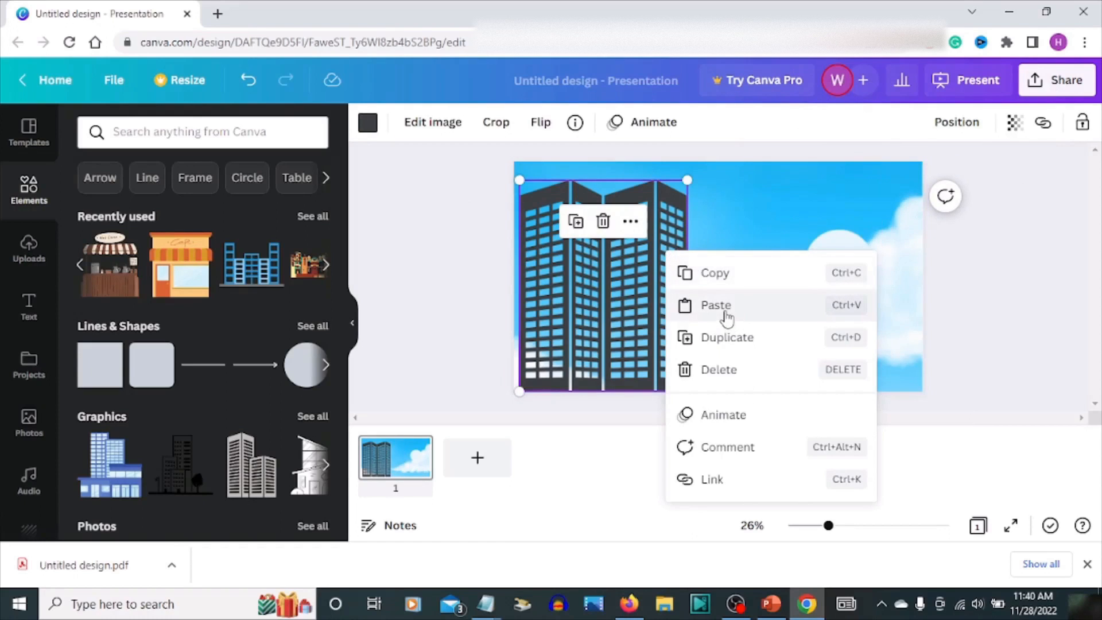
{"action": "right_click", "coordinate": [574, 336]}
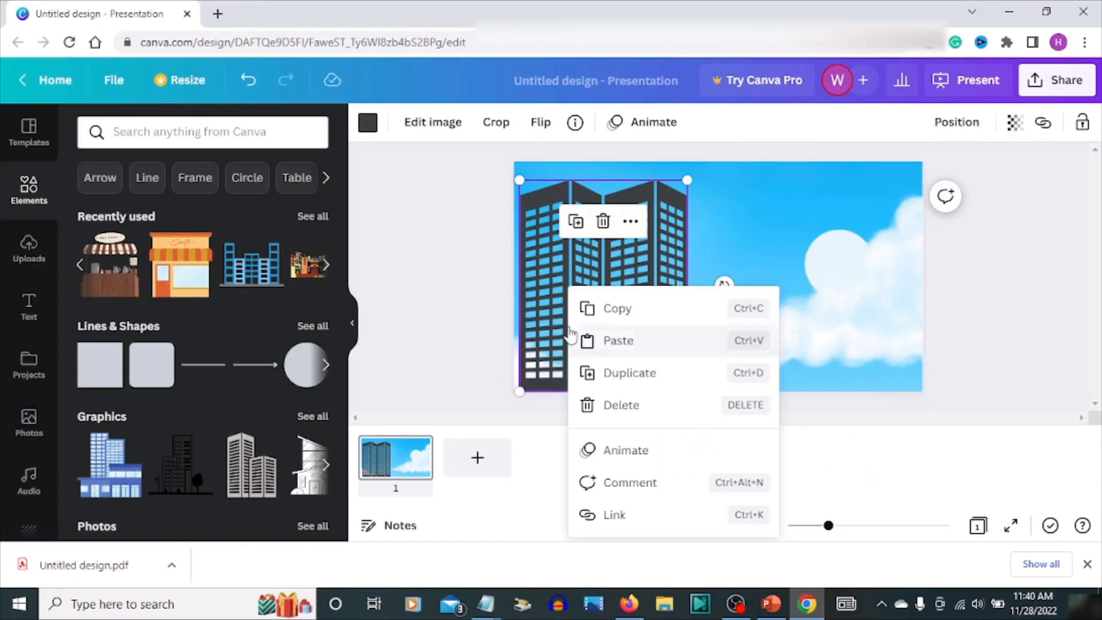
{"action": "left_click", "coordinate": [603, 222]}
{"action": "right_click", "coordinate": [766, 230]}
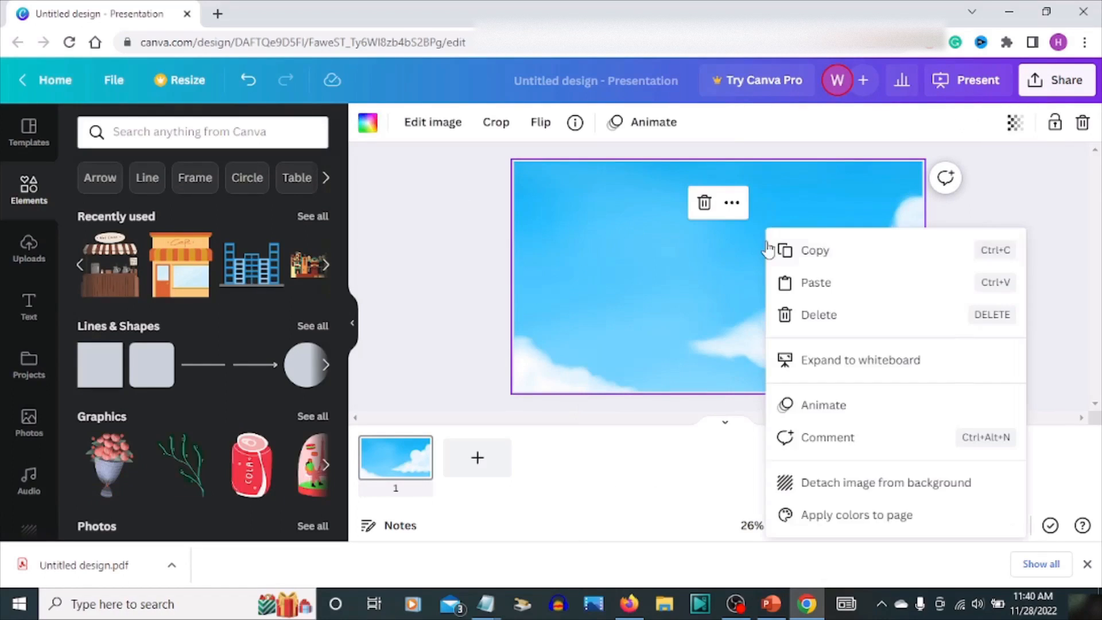
{"action": "left_click", "coordinate": [709, 201]}
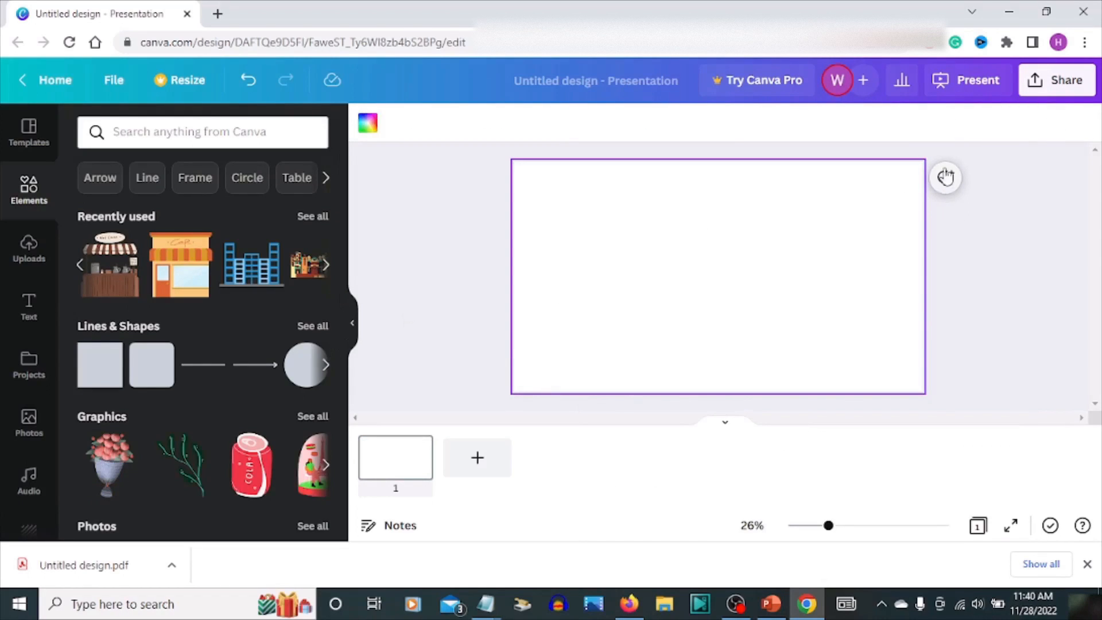
Create a new Logo design from the Canva home page and close the leftover home tab
{"action": "left_click", "coordinate": [55, 79]}
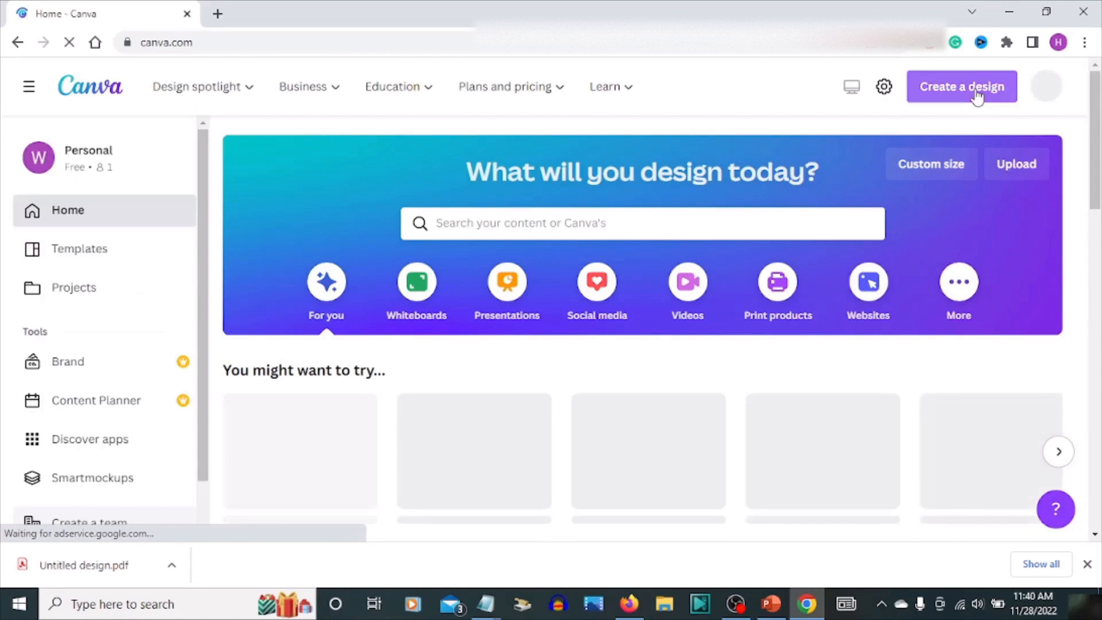
{"action": "left_click", "coordinate": [976, 87]}
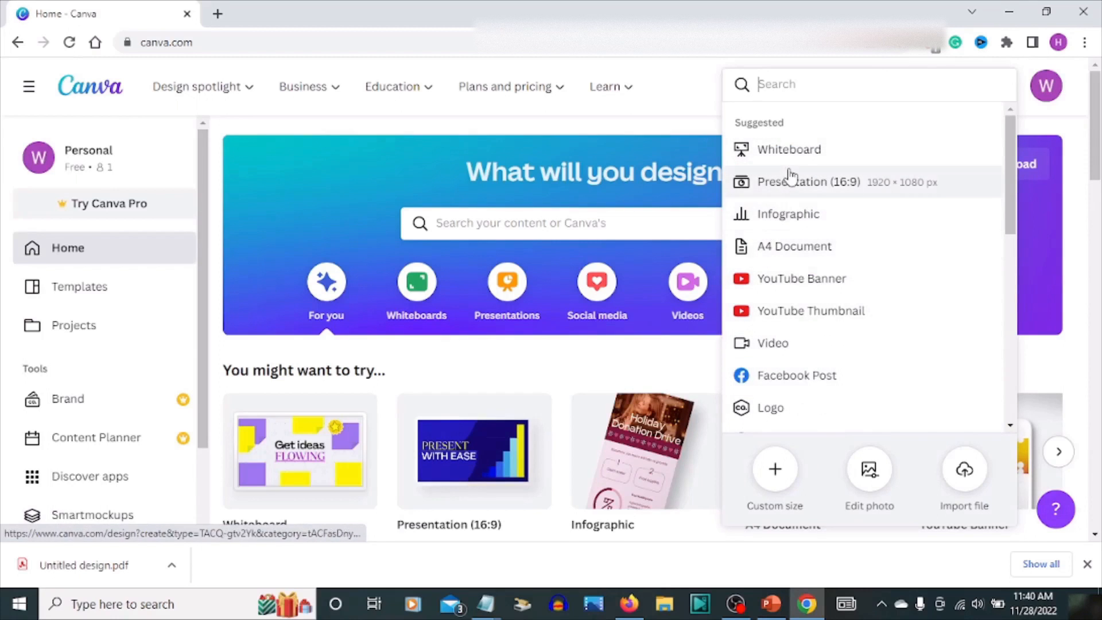
{"action": "left_click", "coordinate": [774, 416]}
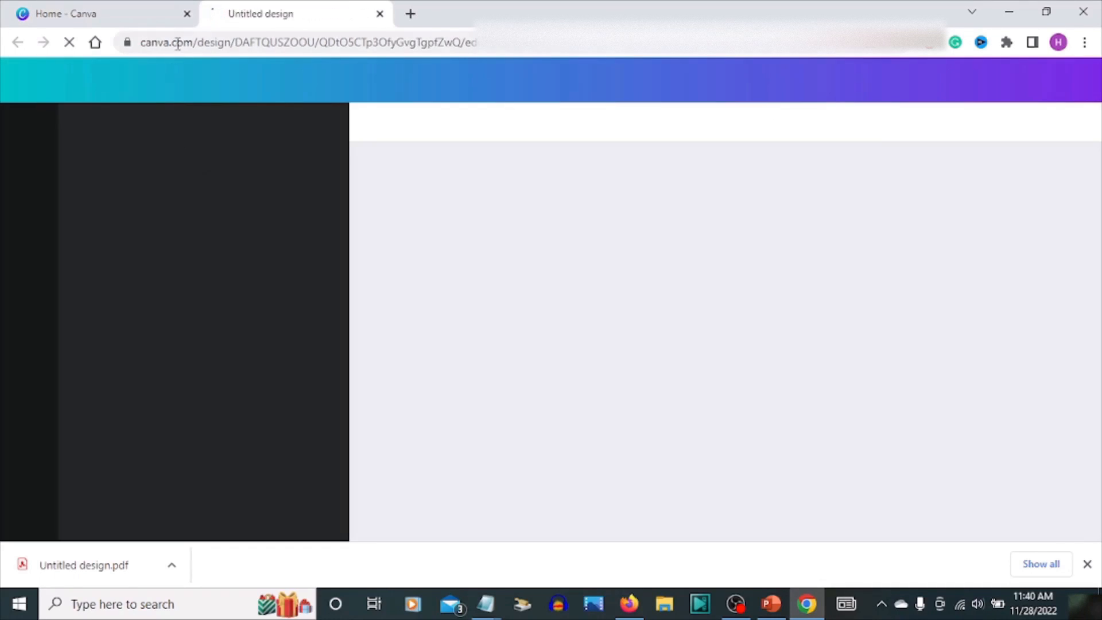
{"action": "left_click", "coordinate": [187, 19]}
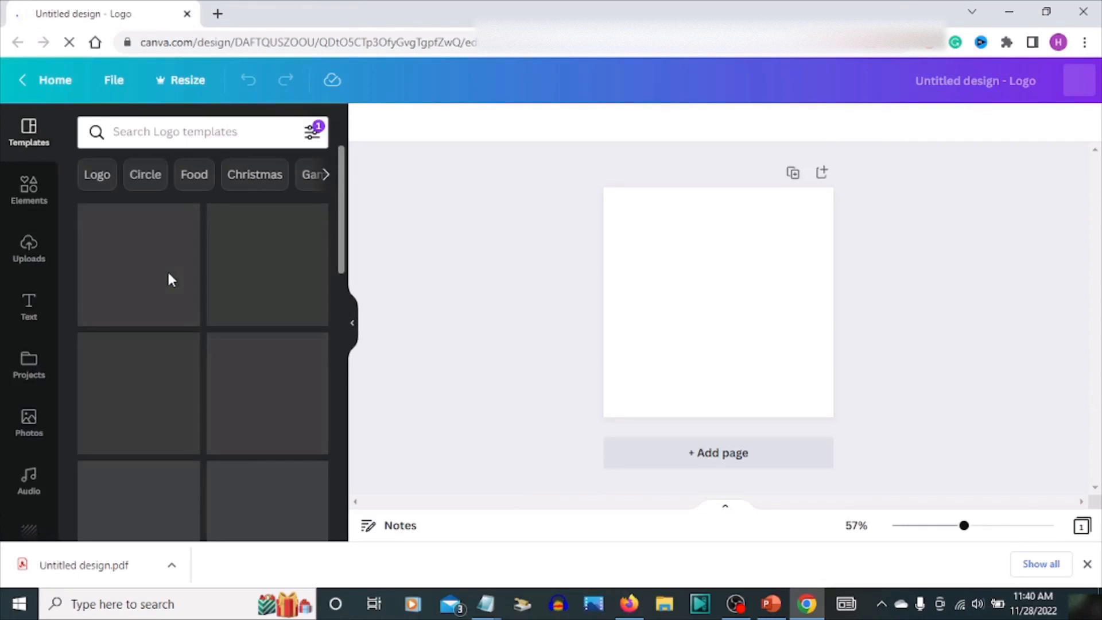
Search elements for coffee shop and add the coffee stall illustration to the logo canvas
{"action": "left_click", "coordinate": [28, 196]}
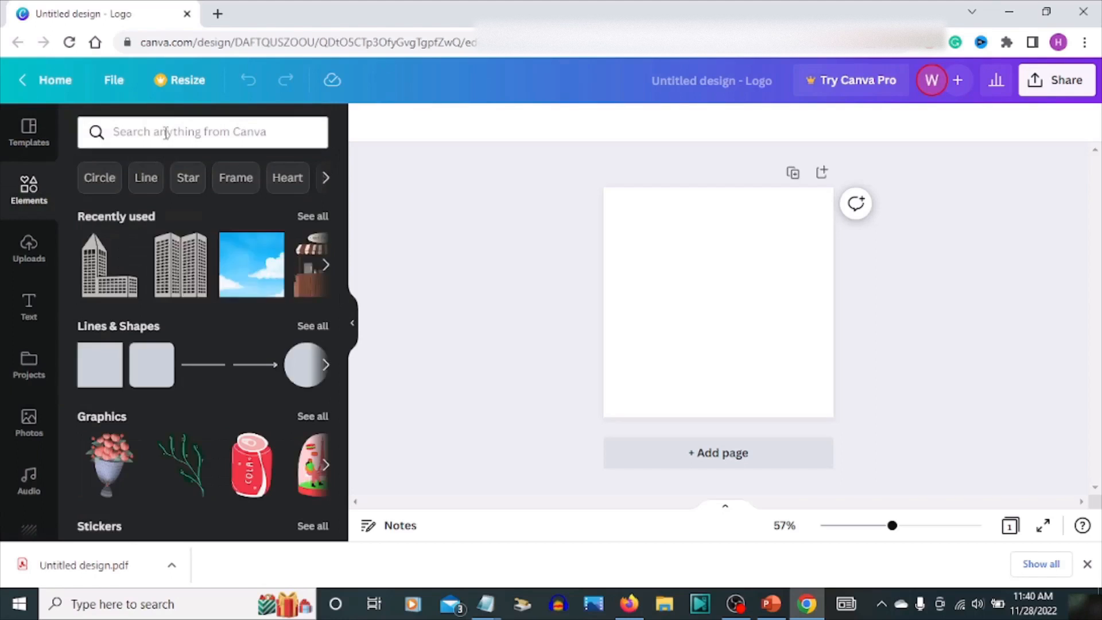
{"action": "left_click", "coordinate": [166, 133]}
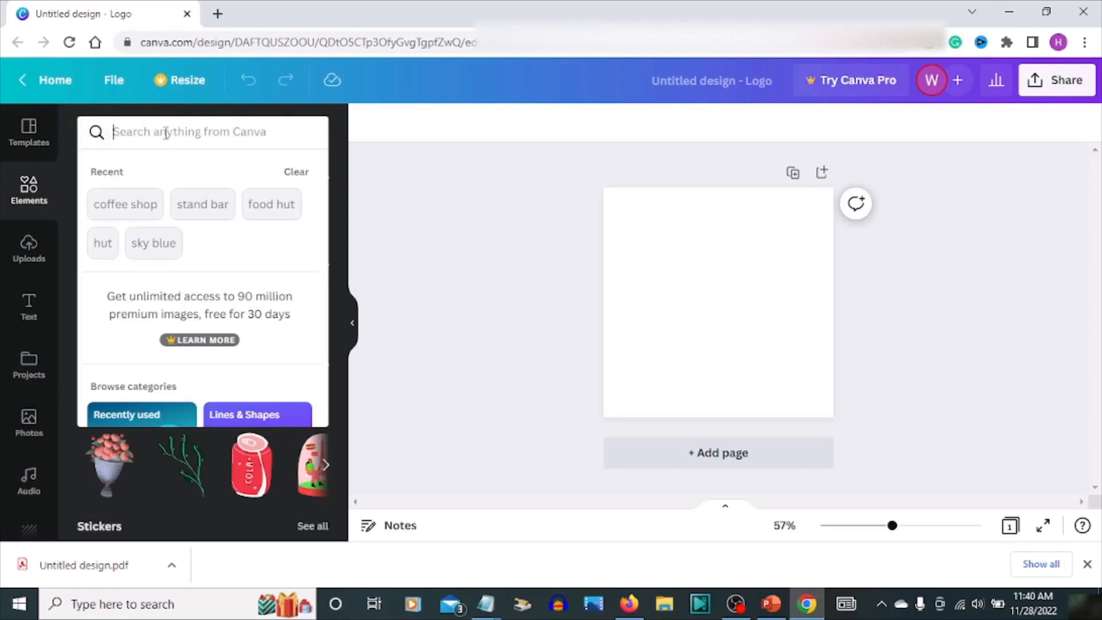
{"action": "left_click", "coordinate": [143, 213]}
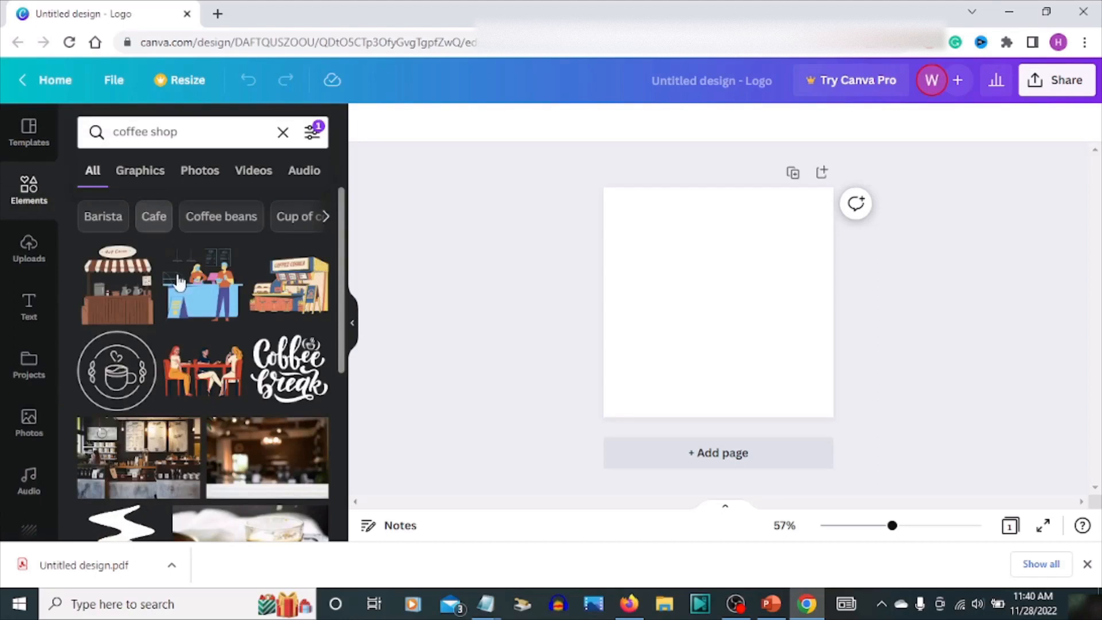
{"action": "left_click", "coordinate": [124, 320]}
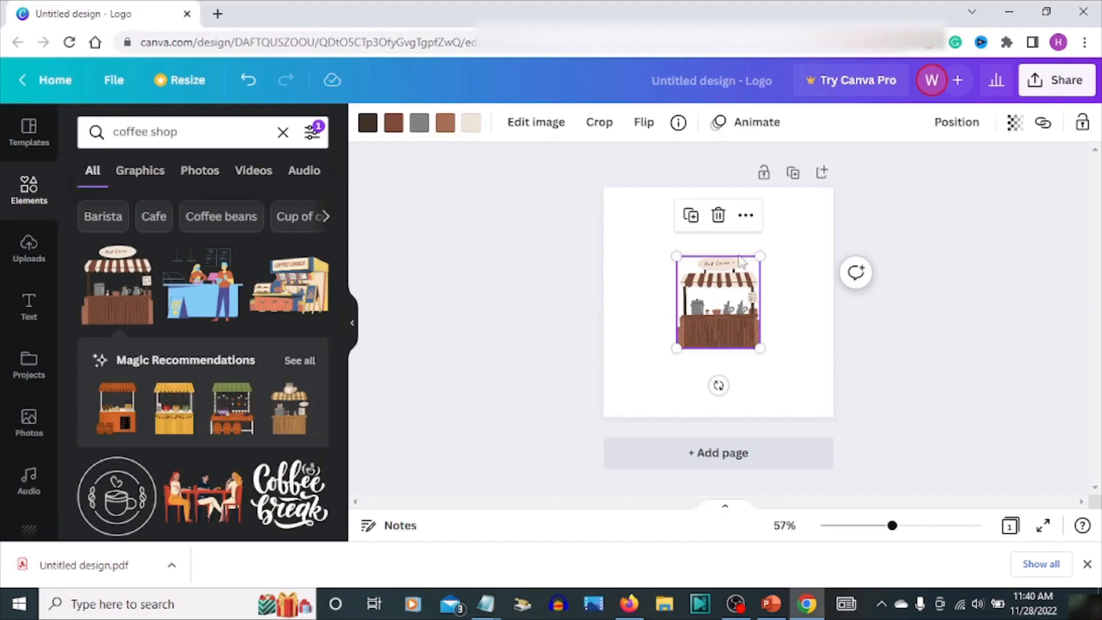
Enlarge the coffee stall illustration so it fills the logo canvas
{"action": "left_click_drag", "start_coordinate": [755, 255], "coordinate": [821, 191]}
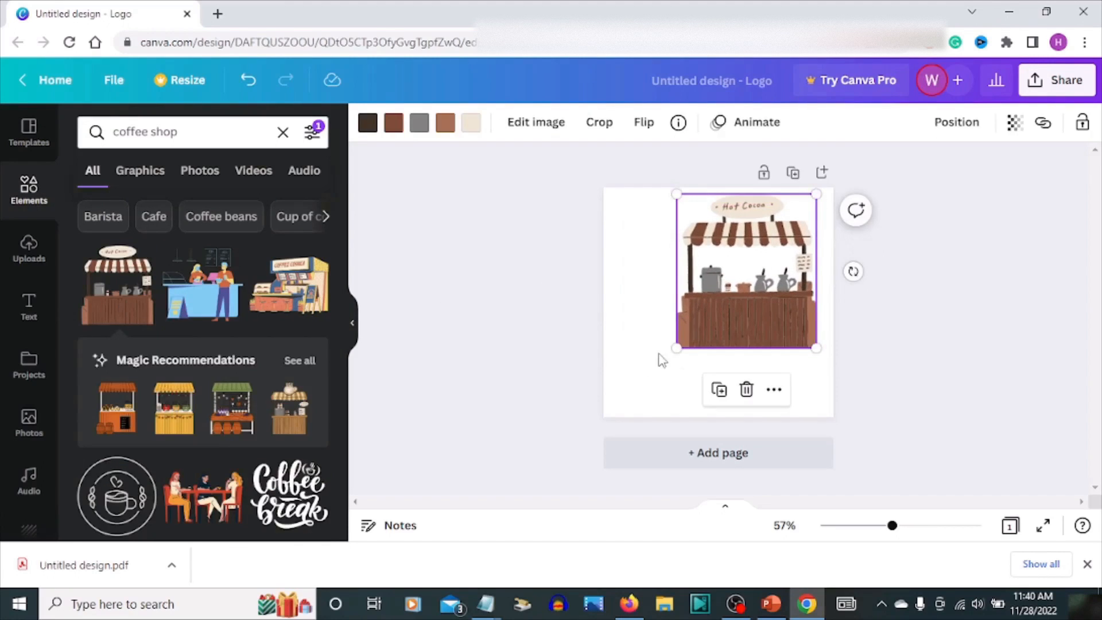
{"action": "left_click_drag", "start_coordinate": [676, 349], "coordinate": [613, 418]}
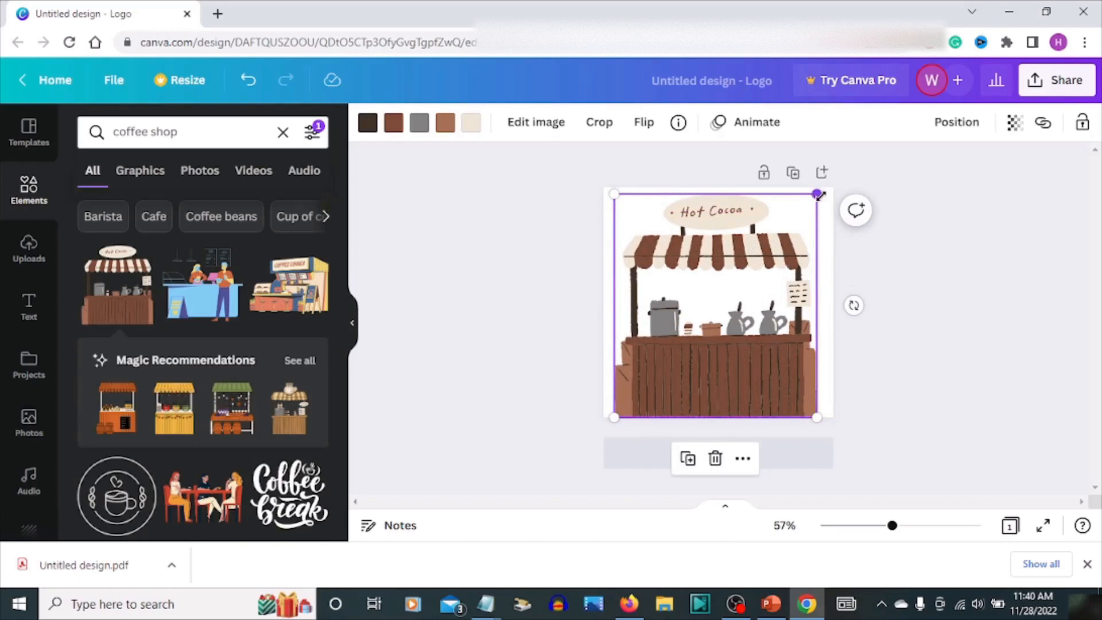
{"action": "left_click_drag", "start_coordinate": [818, 195], "coordinate": [824, 188]}
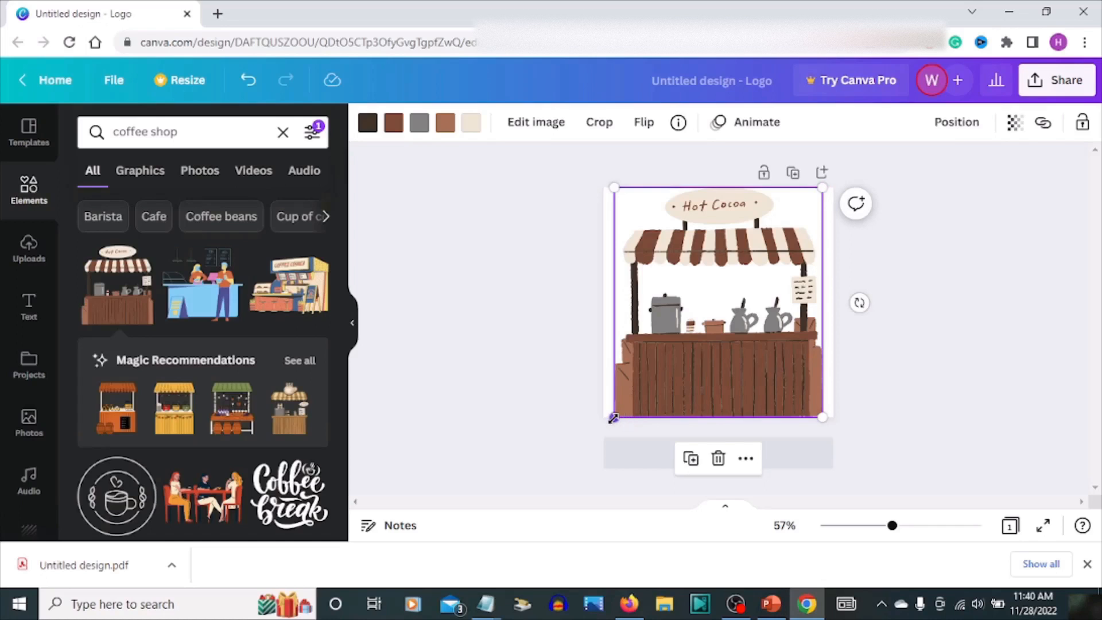
{"action": "left_click_drag", "start_coordinate": [613, 419], "coordinate": [605, 411]}
Add the BABY BOY! text combination from the recently used text styles to the canvas
{"action": "left_click", "coordinate": [30, 317]}
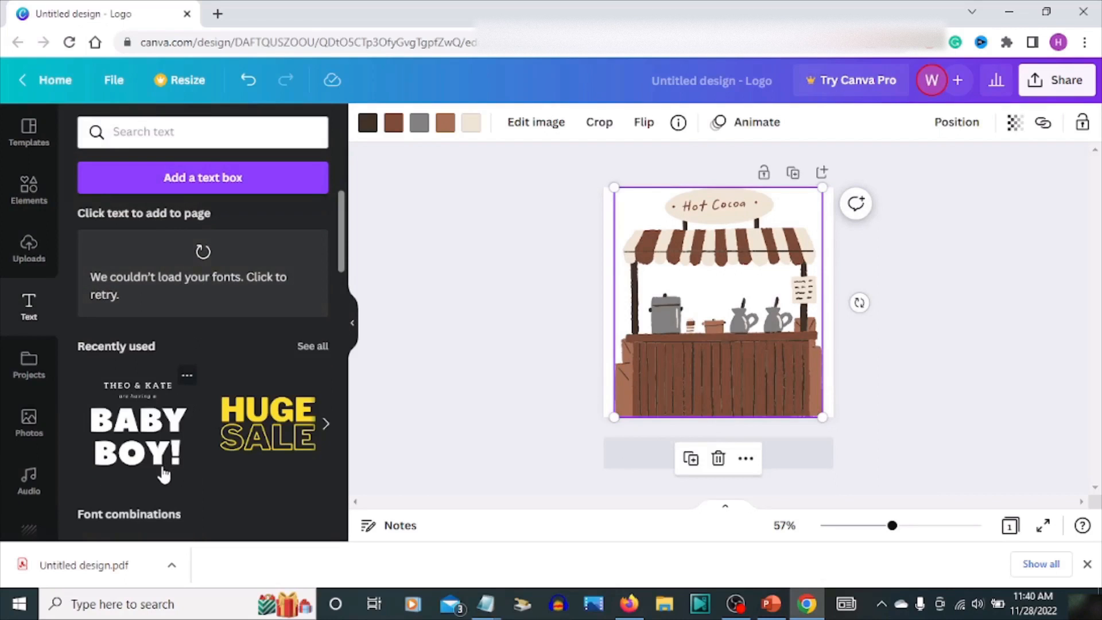
{"action": "left_click", "coordinate": [98, 295]}
{"action": "left_click", "coordinate": [151, 444]}
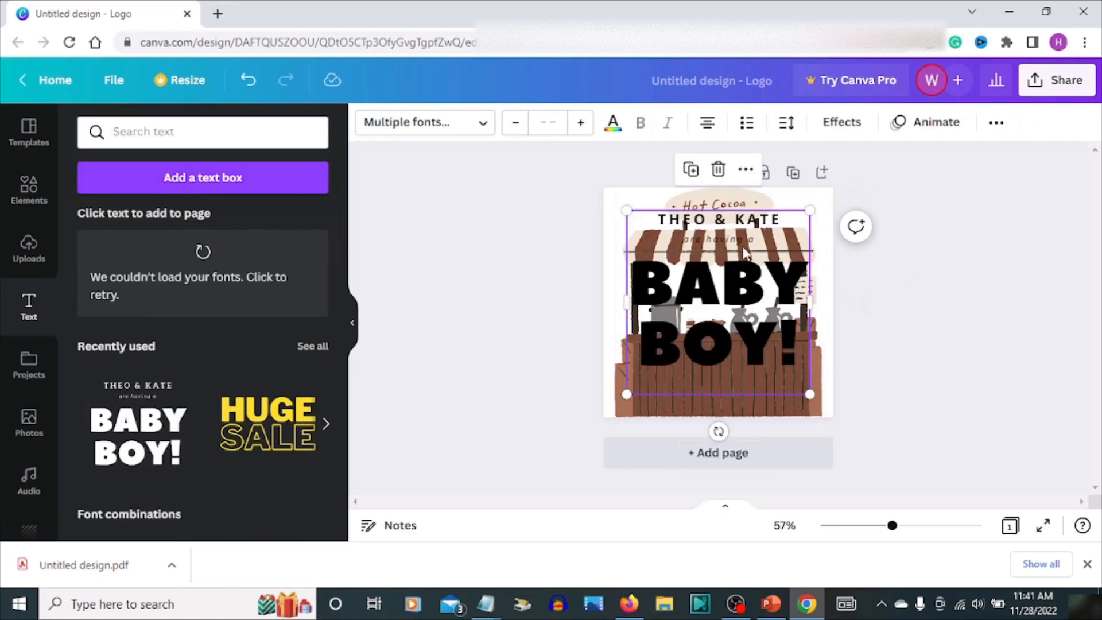
Delete the small name line and the subtitle line from the text combination
{"action": "left_click", "coordinate": [739, 221]}
{"action": "key", "text": "Delete"}
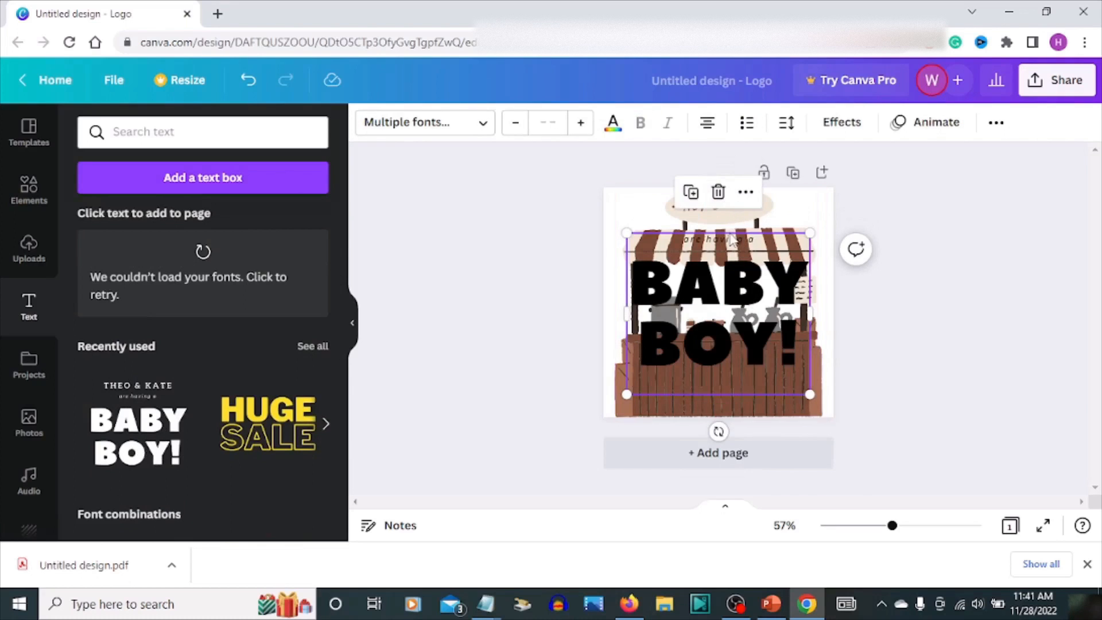
{"action": "left_click", "coordinate": [733, 236]}
{"action": "left_click", "coordinate": [718, 191]}
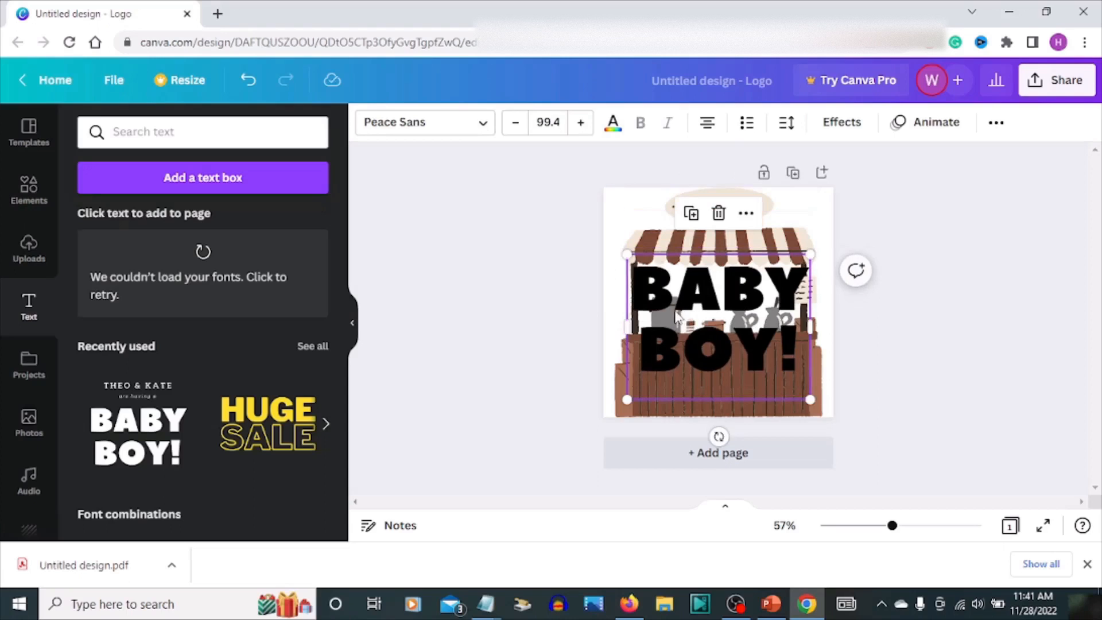
Replace the heading text with HARRY and reduce its font size to 53.4
{"action": "double_click", "coordinate": [645, 298]}
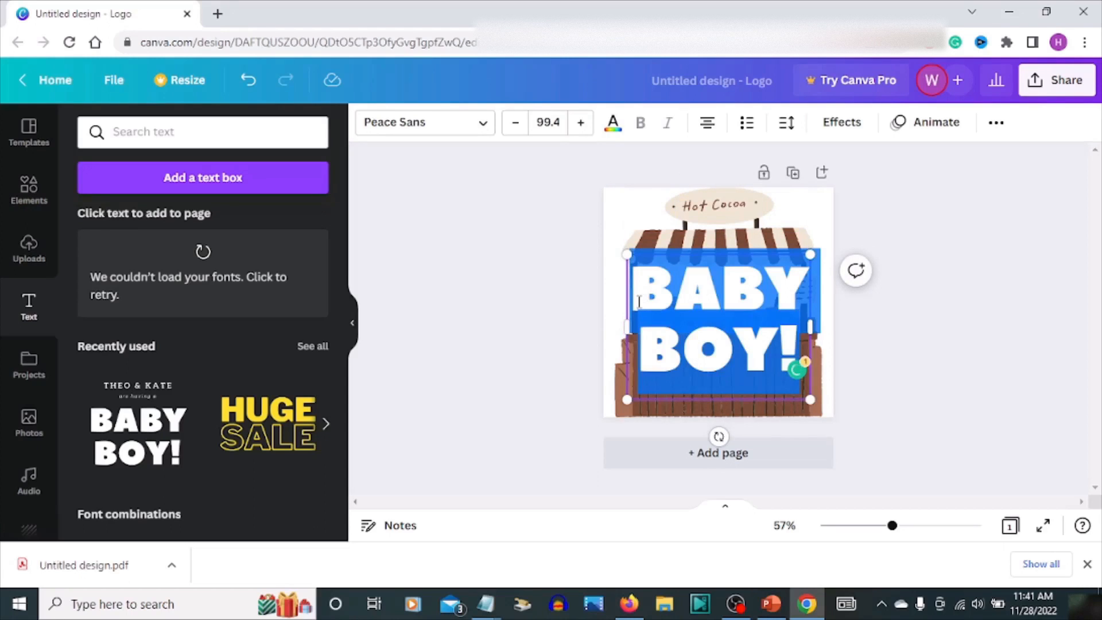
{"action": "type", "text": "HARRY"}
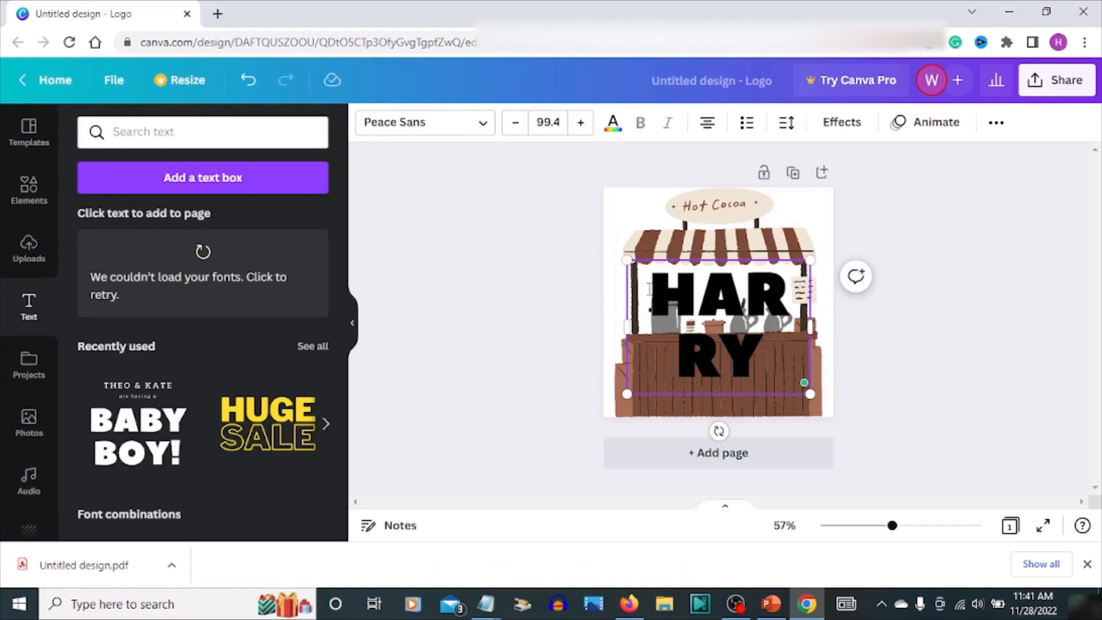
{"action": "left_click_drag", "start_coordinate": [641, 301], "coordinate": [757, 370]}
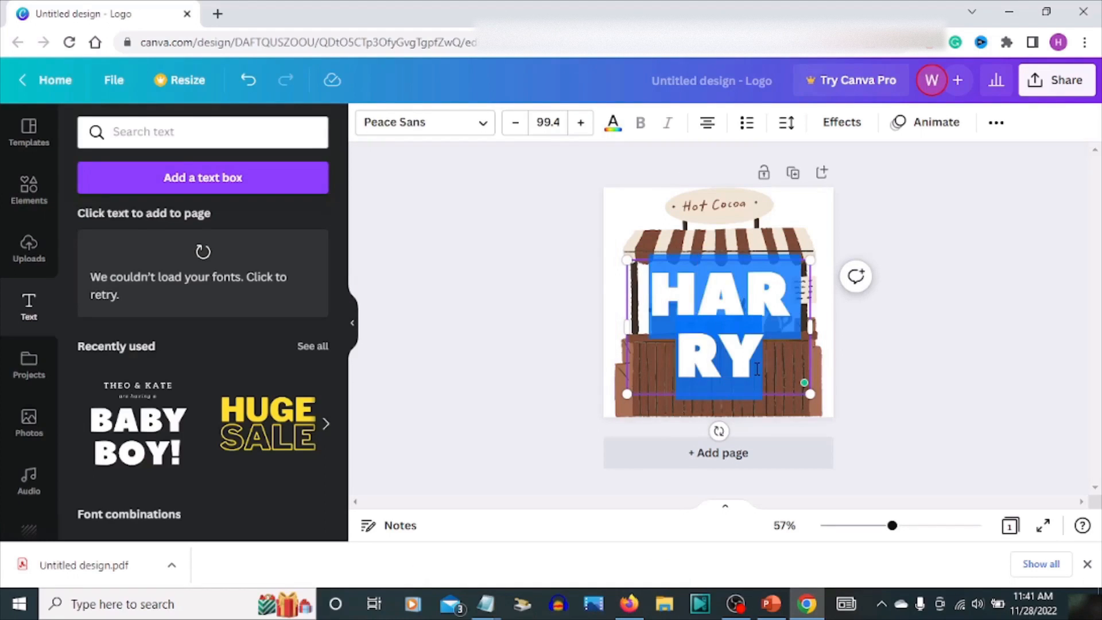
{"action": "left_click", "coordinate": [516, 133]}
{"action": "left_click", "coordinate": [516, 123]}
{"action": "left_click", "coordinate": [516, 122]}
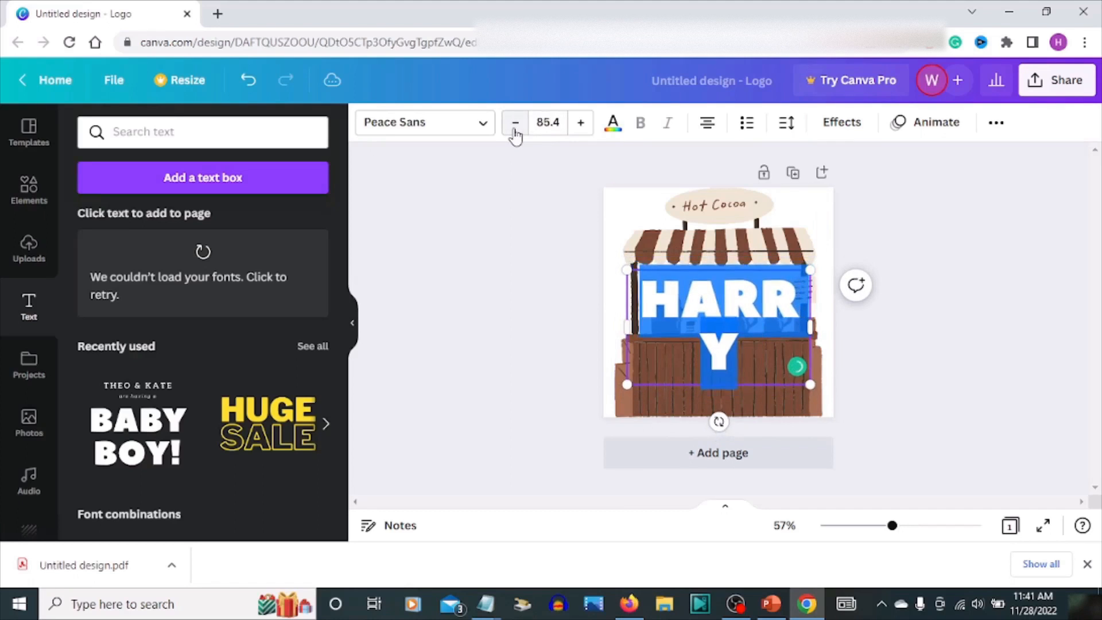
{"action": "left_click", "coordinate": [516, 123]}
{"action": "left_click", "coordinate": [516, 123]}
{"action": "left_click", "coordinate": [516, 123]}
{"action": "left_click", "coordinate": [516, 123]}
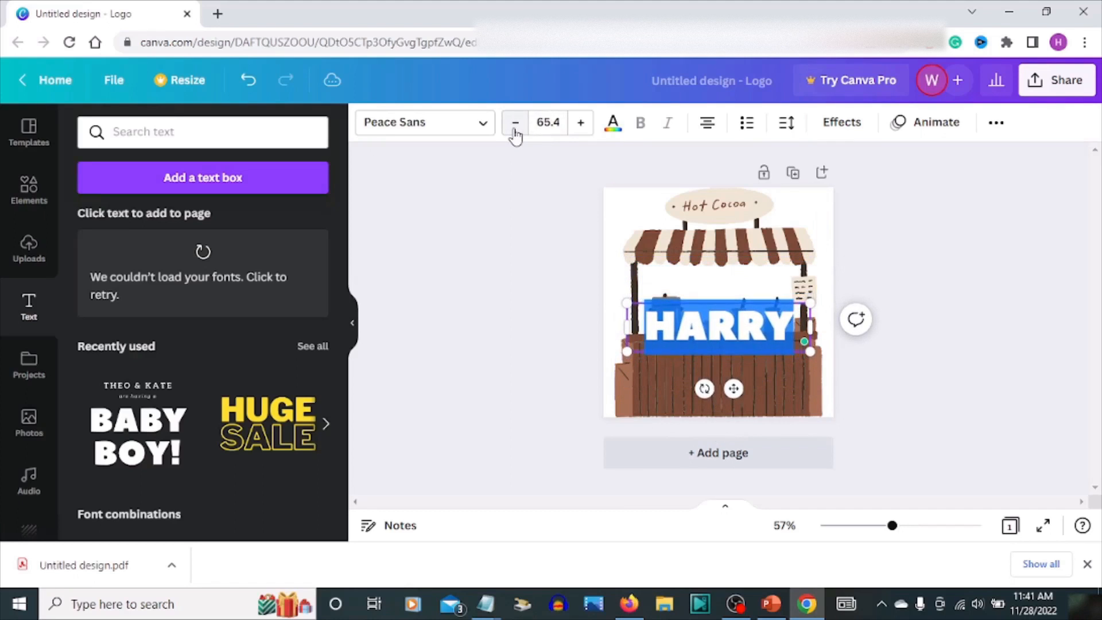
{"action": "left_click", "coordinate": [515, 123]}
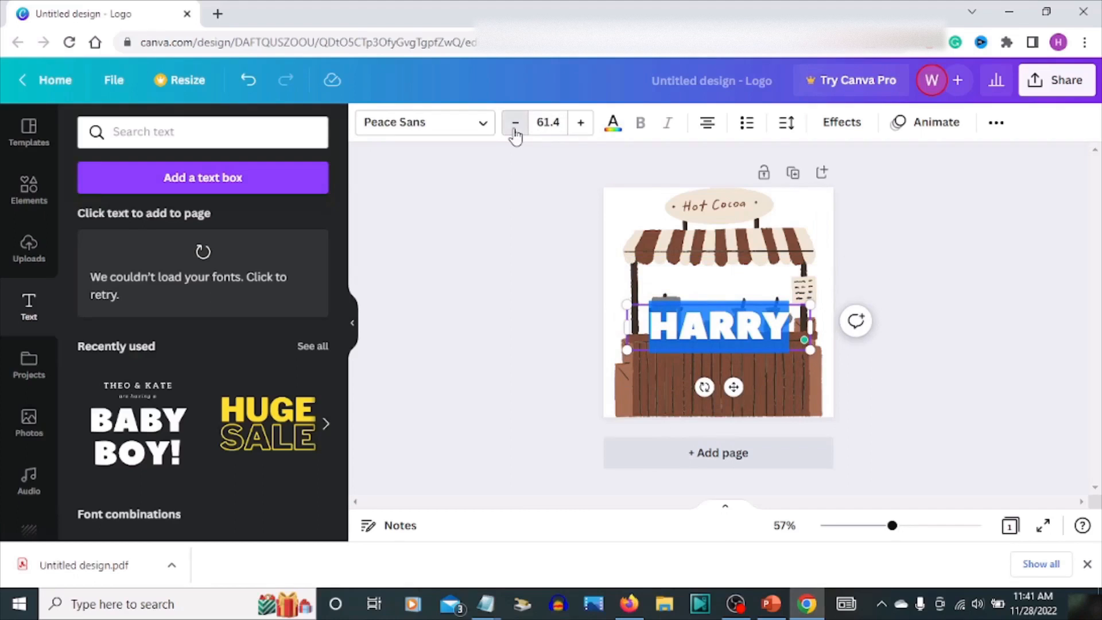
{"action": "left_click", "coordinate": [516, 123]}
{"action": "left_click", "coordinate": [516, 123]}
{"action": "left_click", "coordinate": [516, 123]}
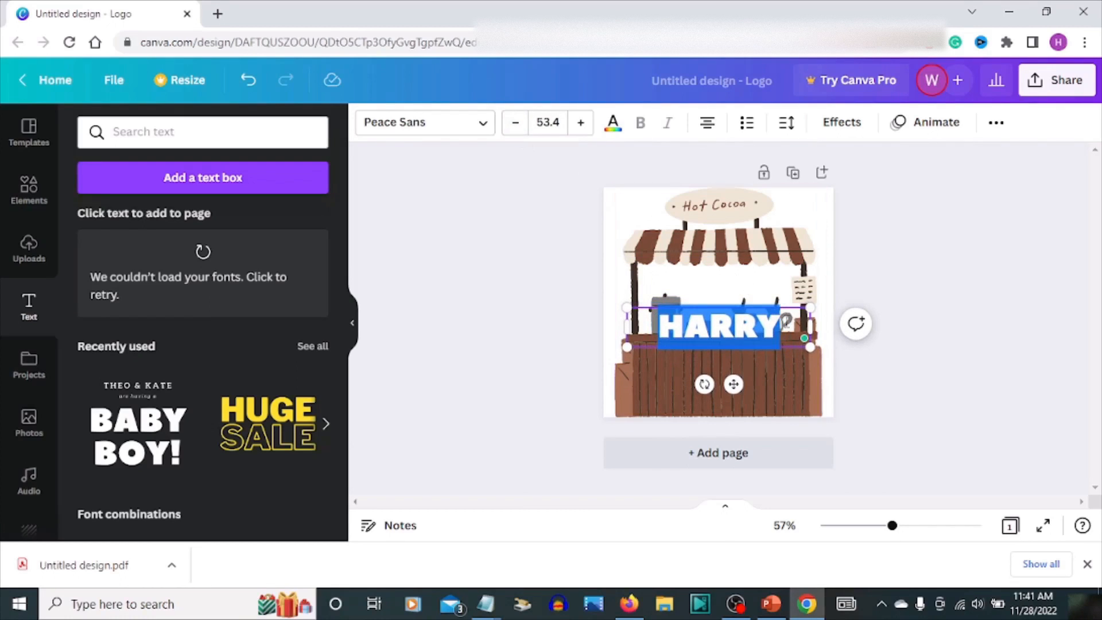
Extend the heading text to read HARRY COFFEE SHOP
{"action": "left_click", "coordinate": [783, 326]}
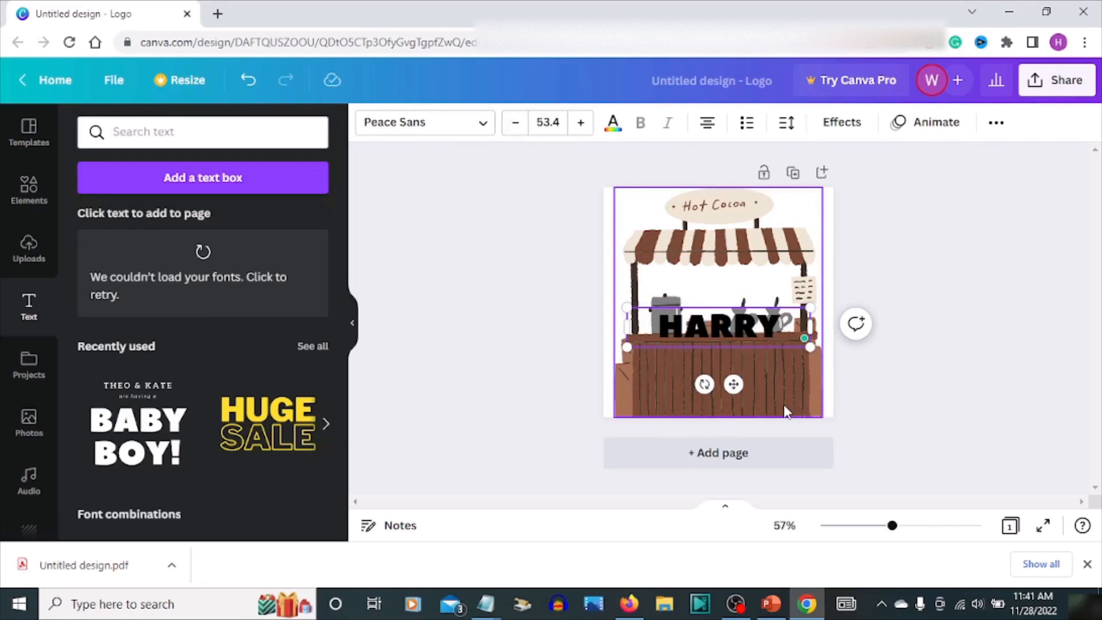
{"action": "type", "text": "CO"}
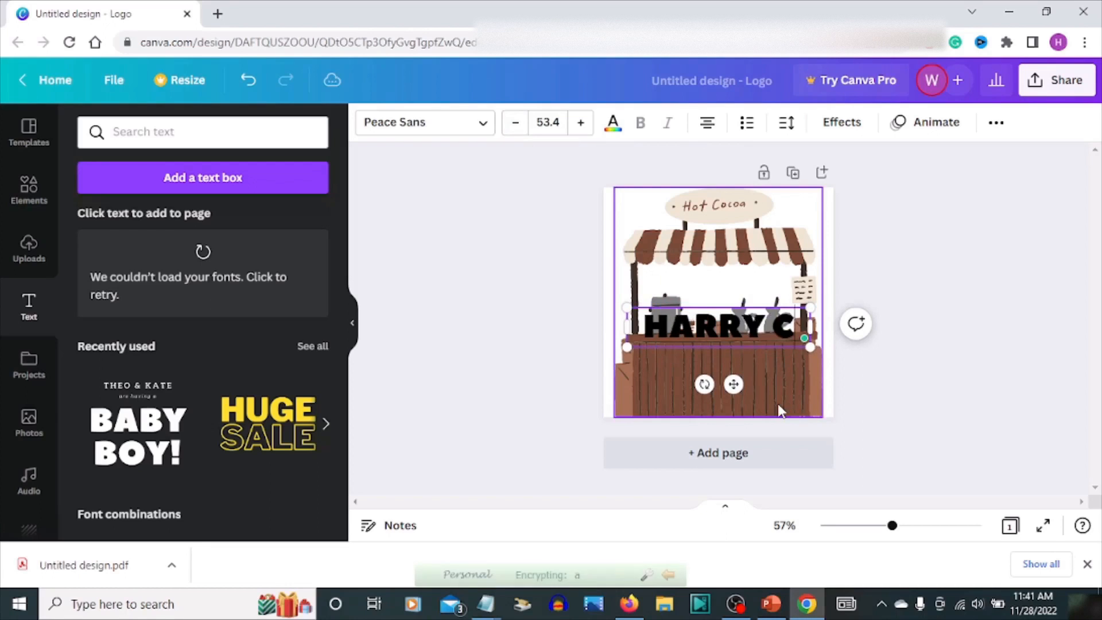
{"action": "type", "text": "F"}
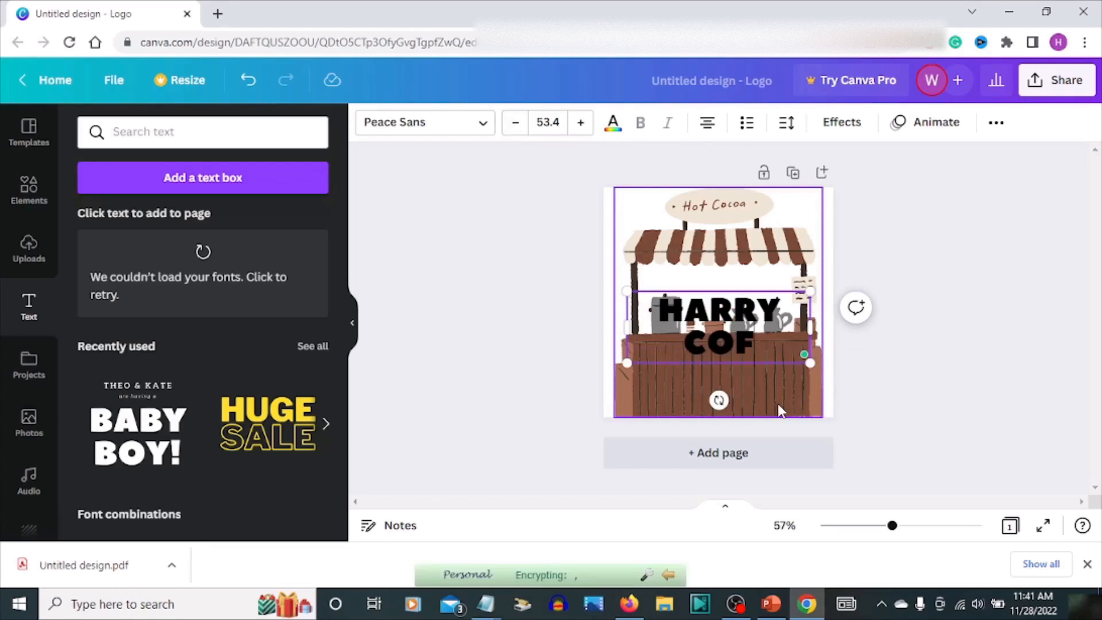
{"action": "type", "text": "FEE S"}
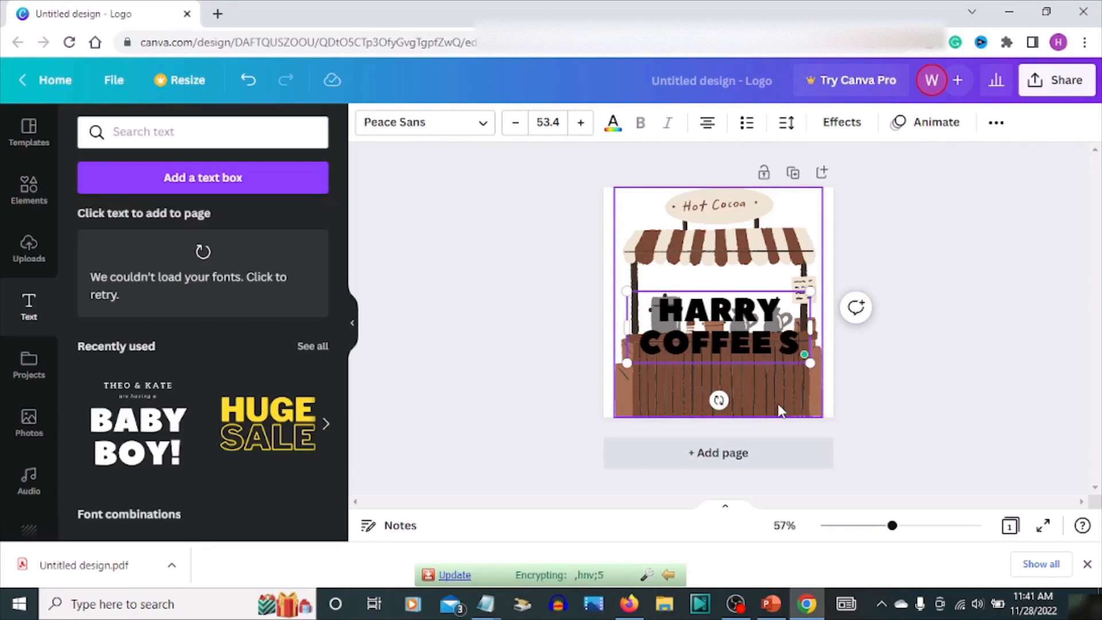
{"action": "type", "text": "HOP"}
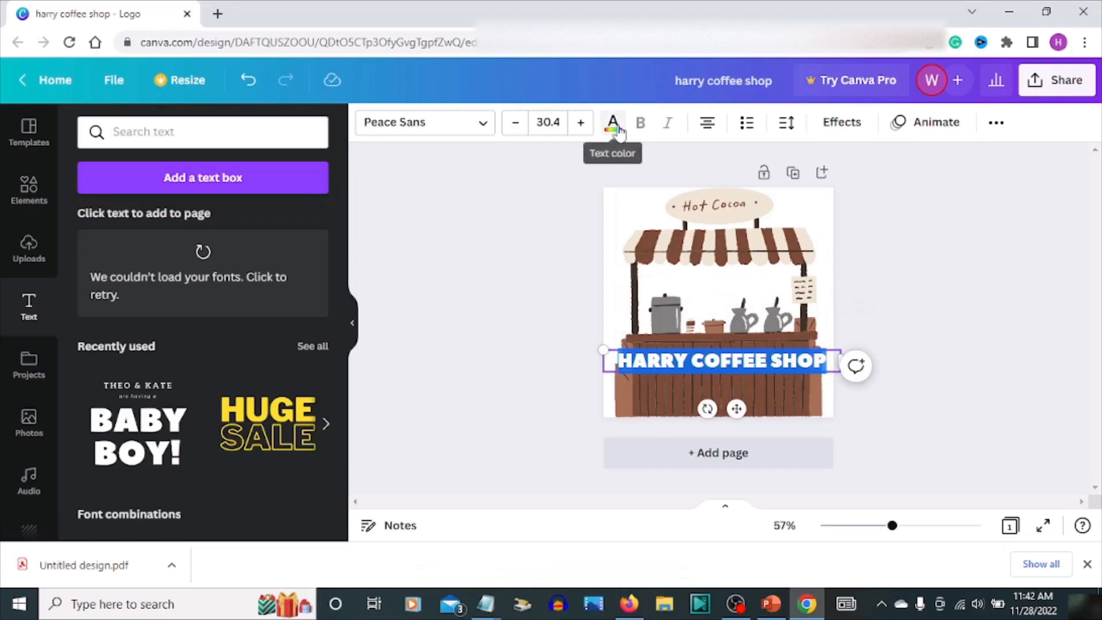
Set the text colour to the default yellow
{"action": "left_click", "coordinate": [613, 123]}
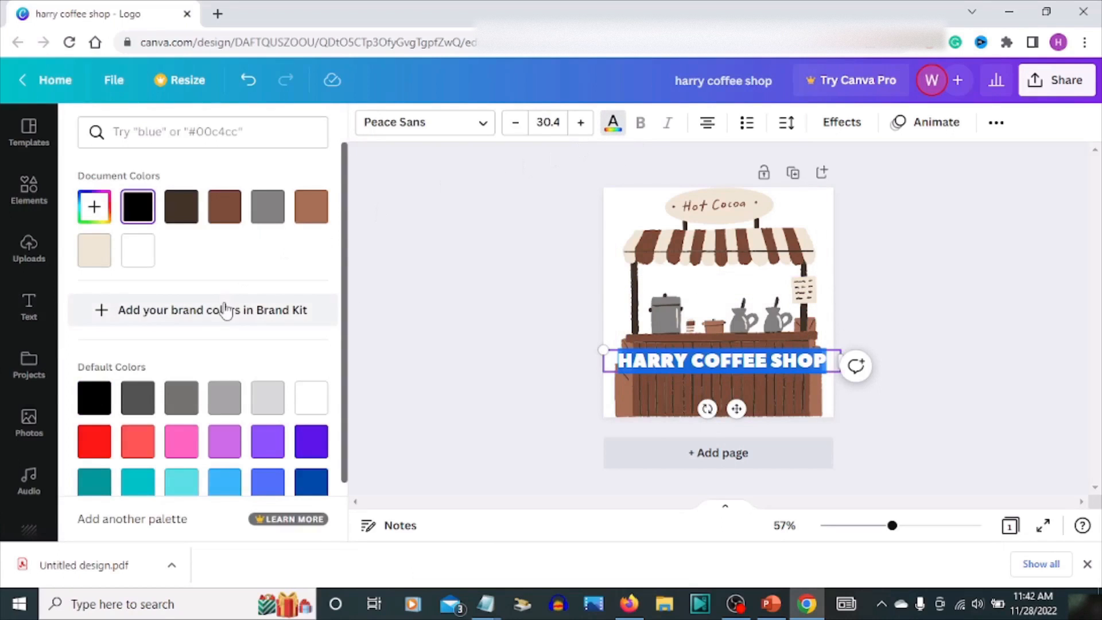
{"action": "scroll", "coordinate": [312, 339], "scroll_direction": "down", "scroll_amount": 2}
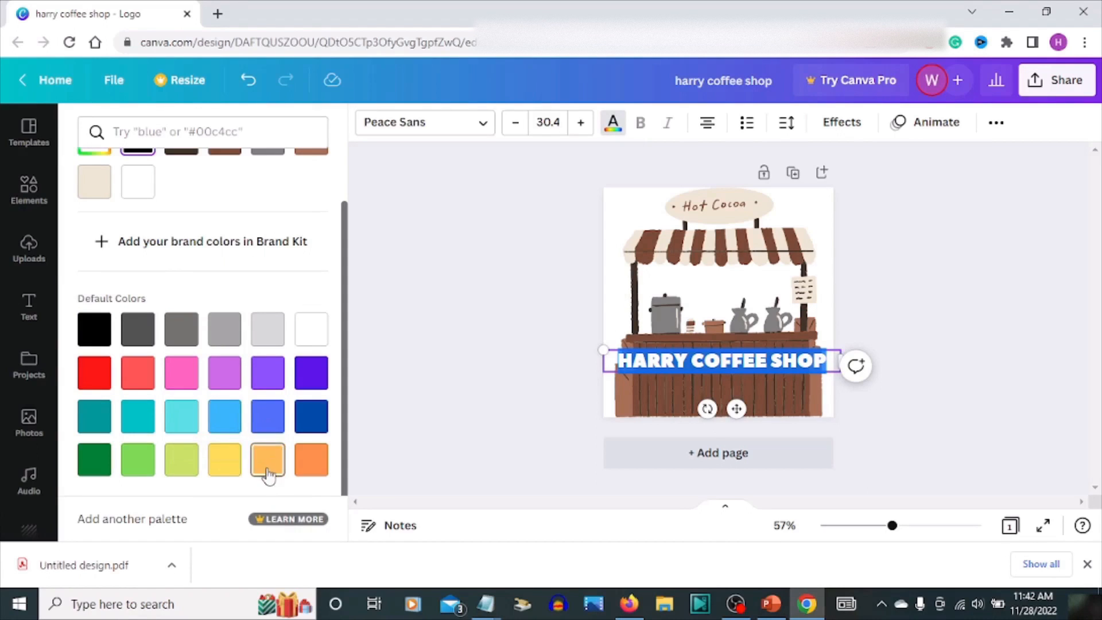
{"action": "left_click", "coordinate": [224, 459]}
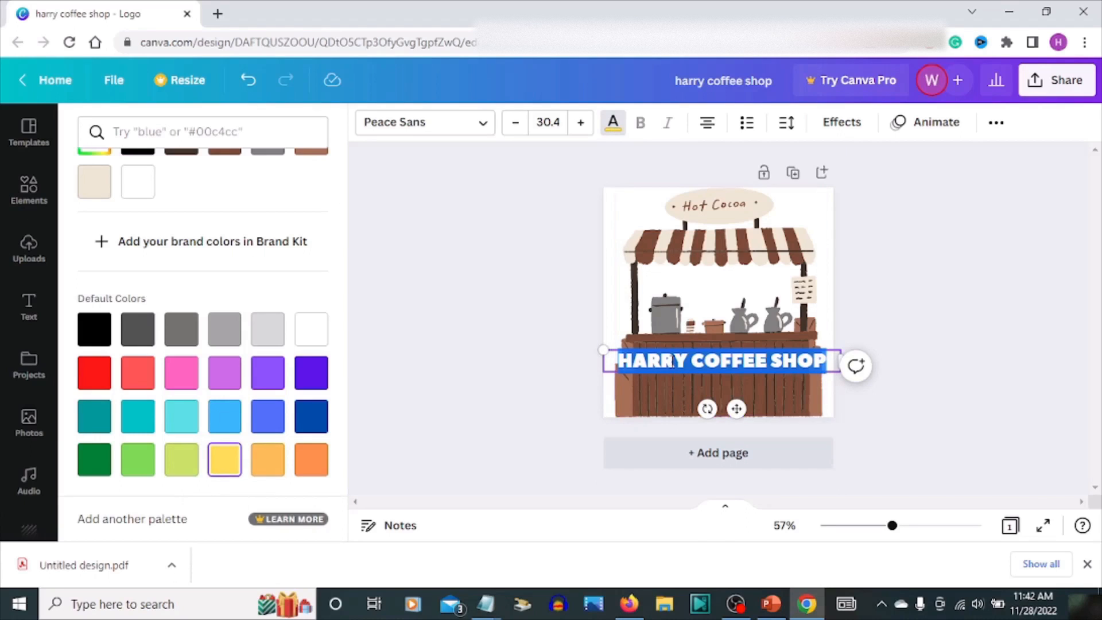
{"action": "key", "text": "Escape"}
Break the text before SHOP onto a second line and move the text box slightly down
{"action": "left_click", "coordinate": [795, 325]}
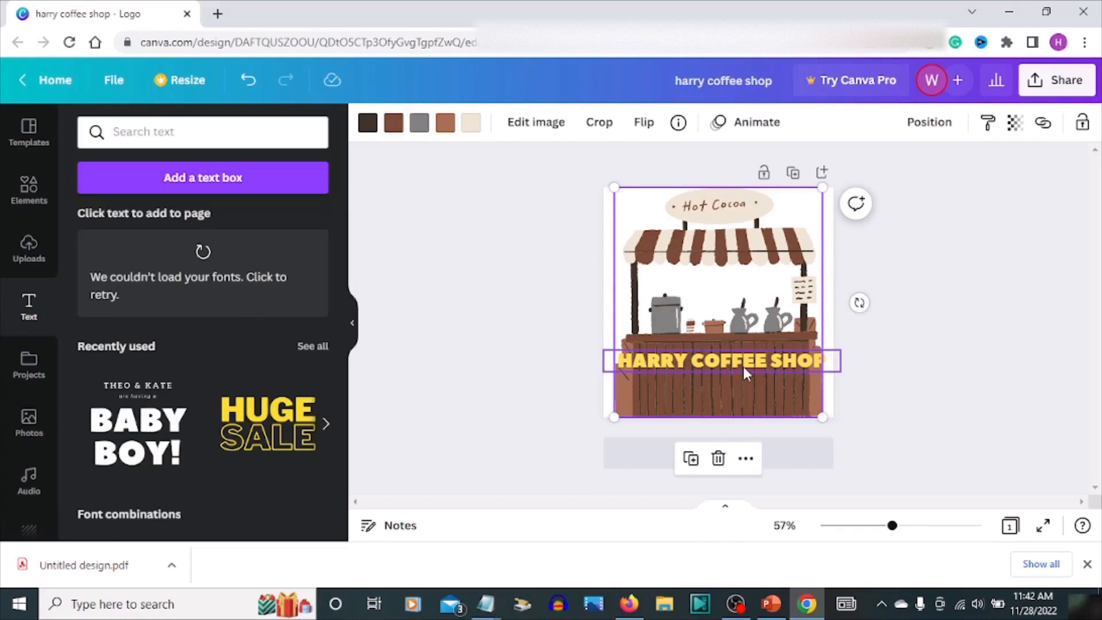
{"action": "mouse_move", "coordinate": [745, 370]}
{"action": "left_mouse_down"}
{"action": "mouse_move", "coordinate": [743, 384]}
{"action": "mouse_move", "coordinate": [742, 367]}
{"action": "left_mouse_up"}
{"action": "left_click", "coordinate": [768, 358]}
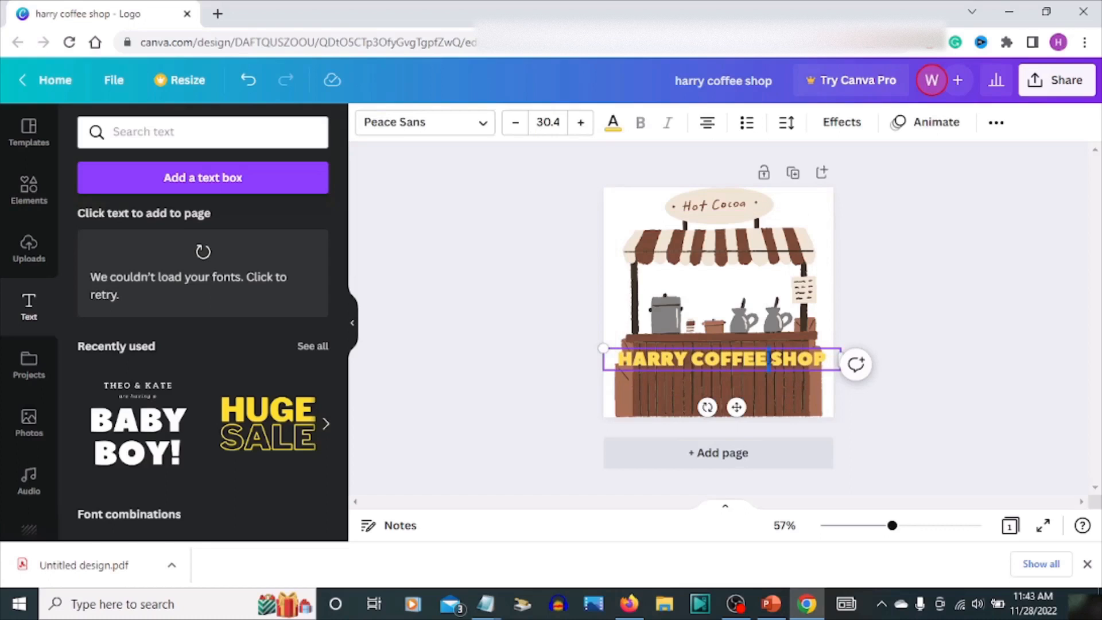
{"action": "key", "text": "Return"}
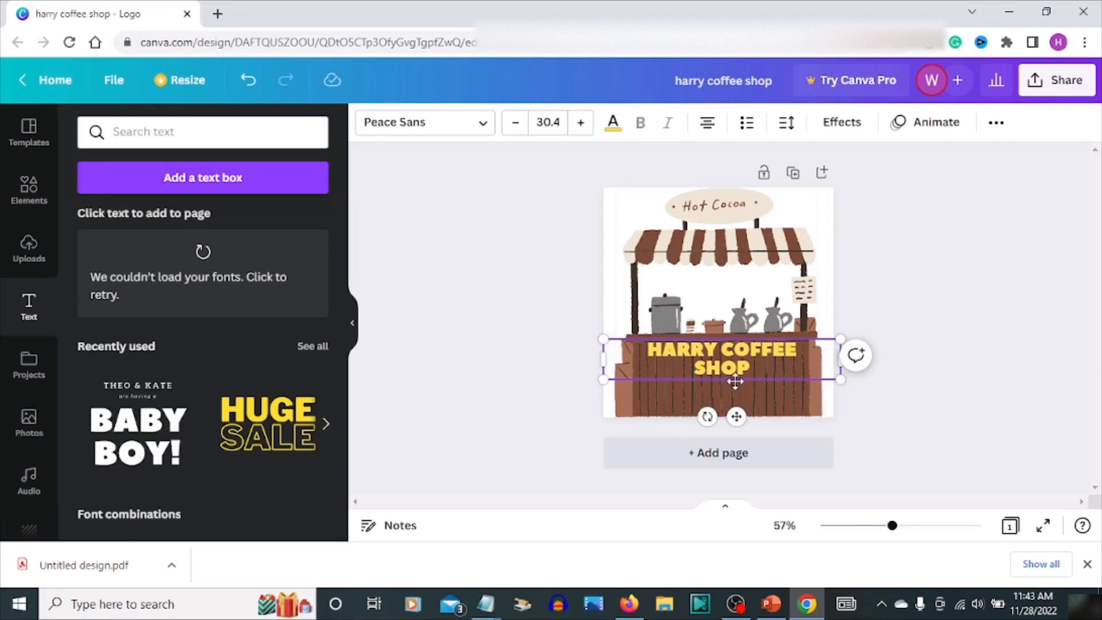
{"action": "left_click_drag", "start_coordinate": [736, 380], "coordinate": [735, 390]}
Download the logo as a PNG file and close the Canva tab
{"action": "left_click", "coordinate": [906, 323]}
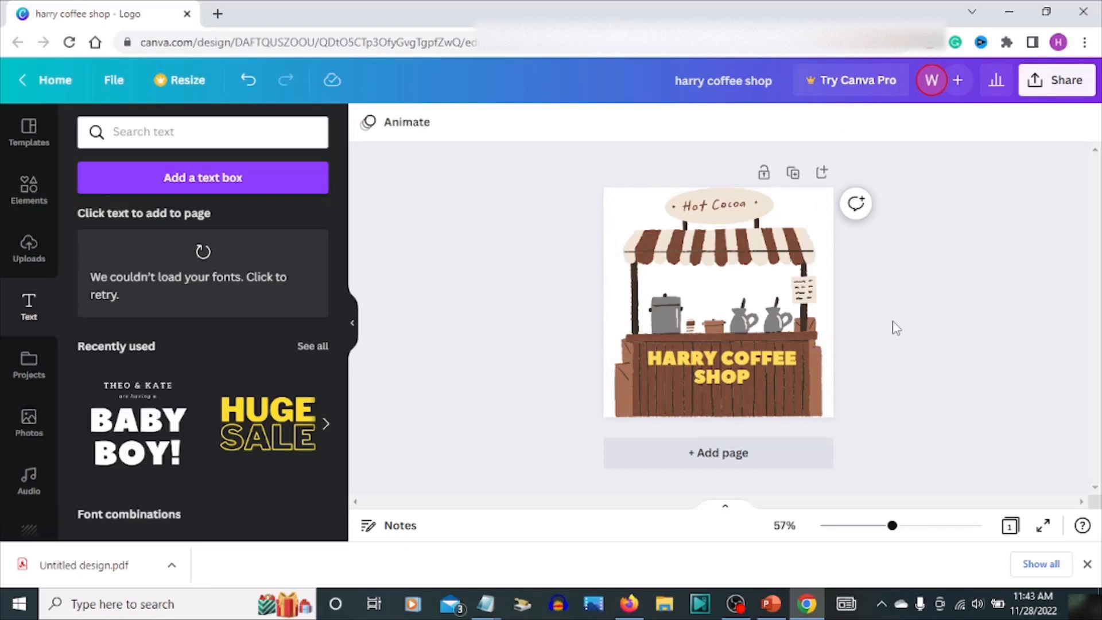
{"action": "left_click", "coordinate": [1037, 81]}
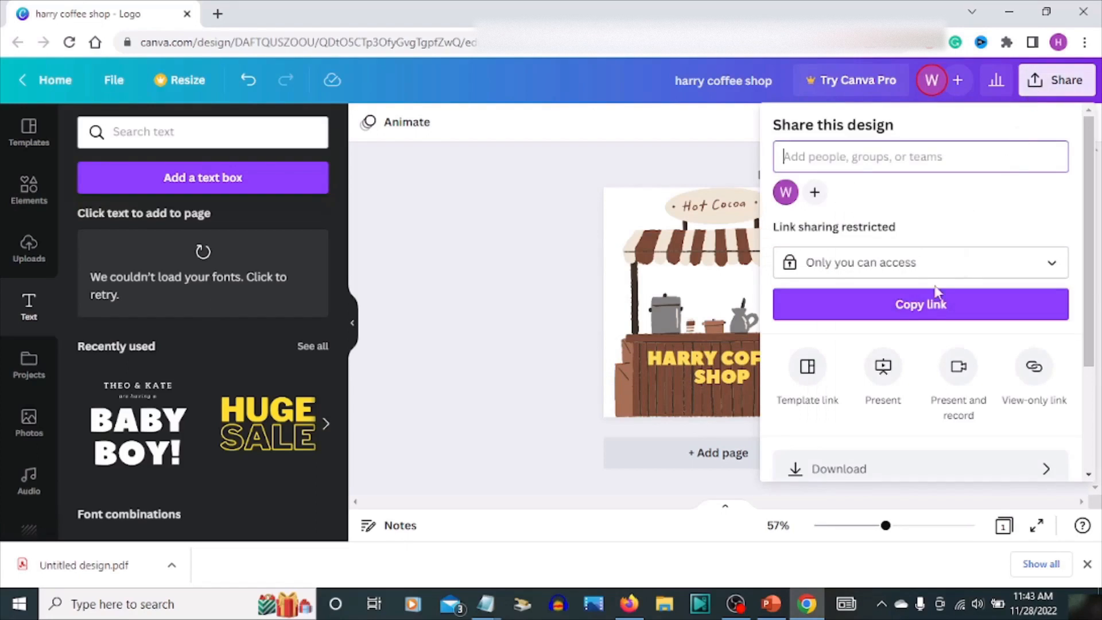
{"action": "left_click", "coordinate": [853, 470]}
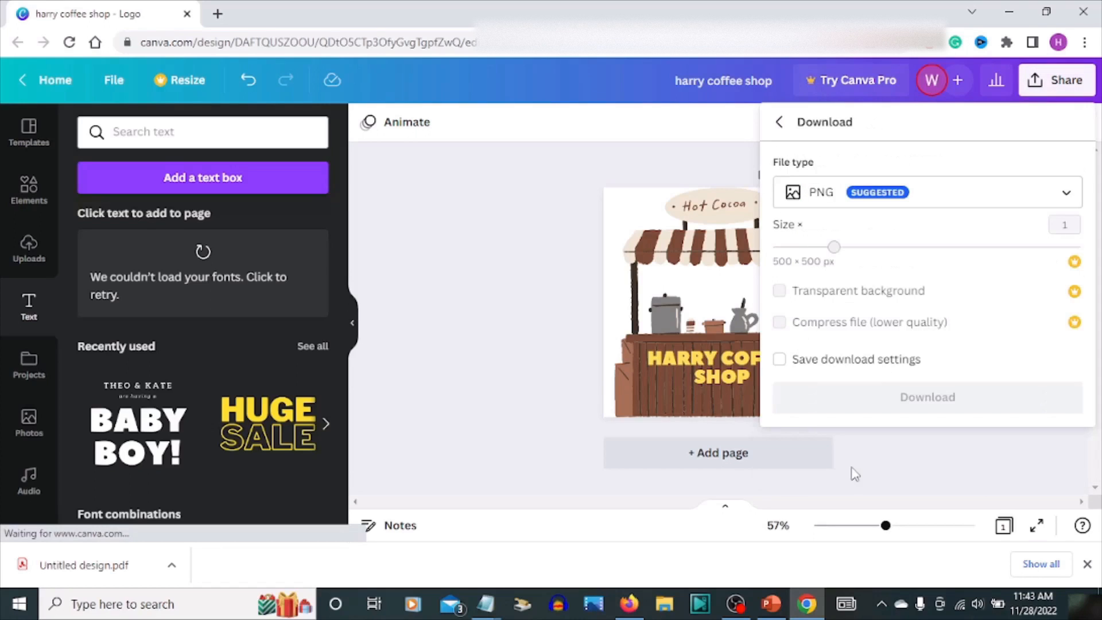
{"action": "left_click", "coordinate": [885, 404]}
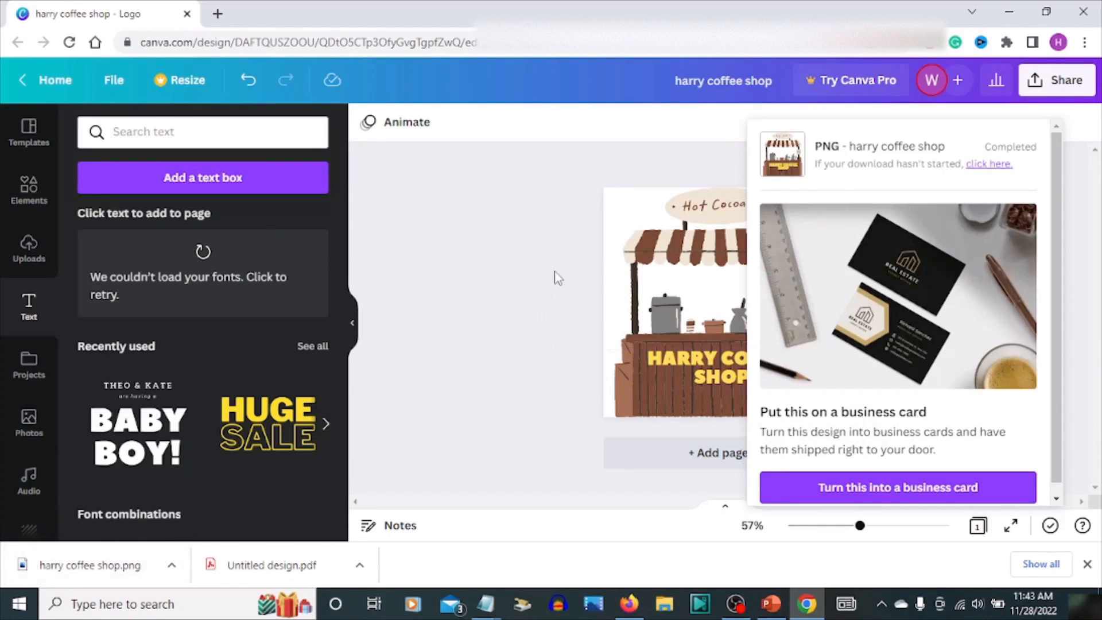
{"action": "left_click", "coordinate": [188, 14]}
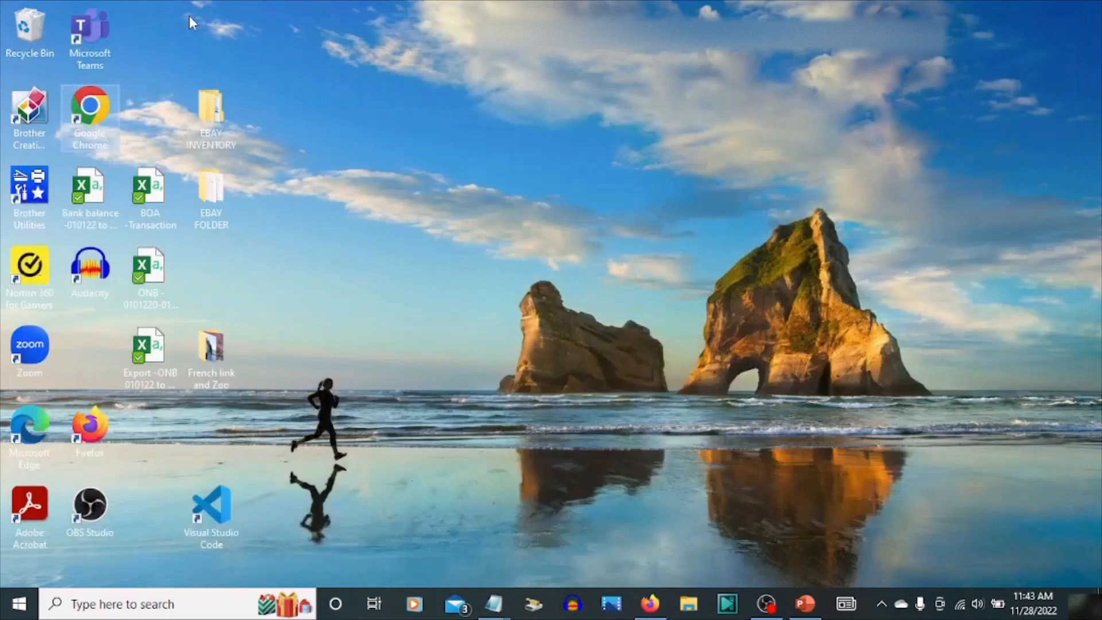
Switch to the PowerPoint presentation and insert a picture from this device, selecting the Untitled design file in Downloads
{"action": "left_click", "coordinate": [807, 610]}
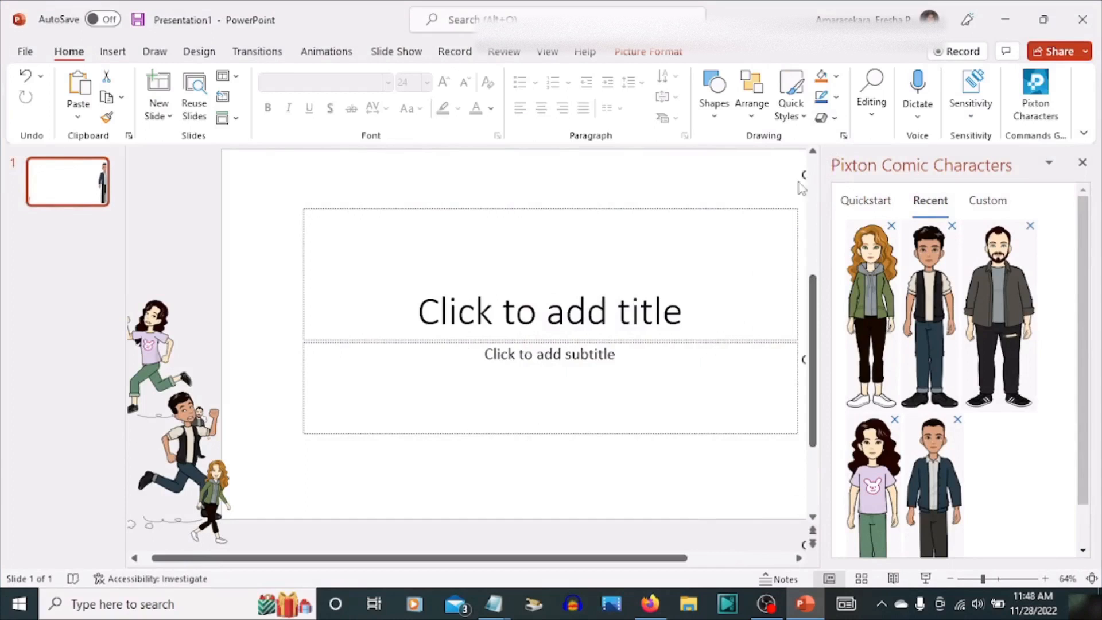
{"action": "left_click", "coordinate": [164, 86]}
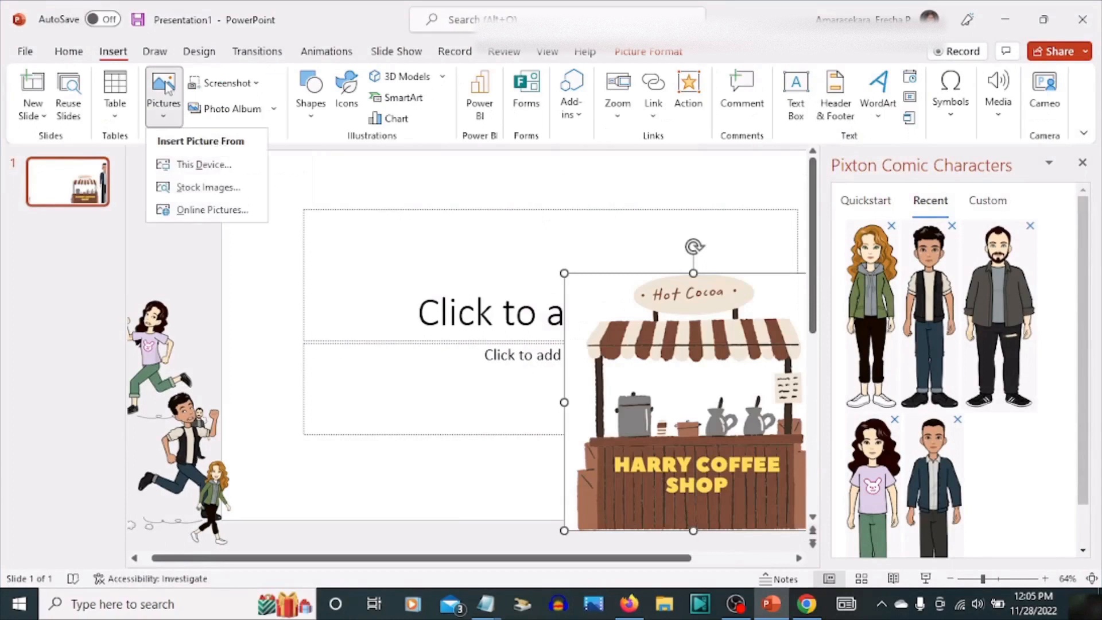
{"action": "left_click", "coordinate": [202, 167]}
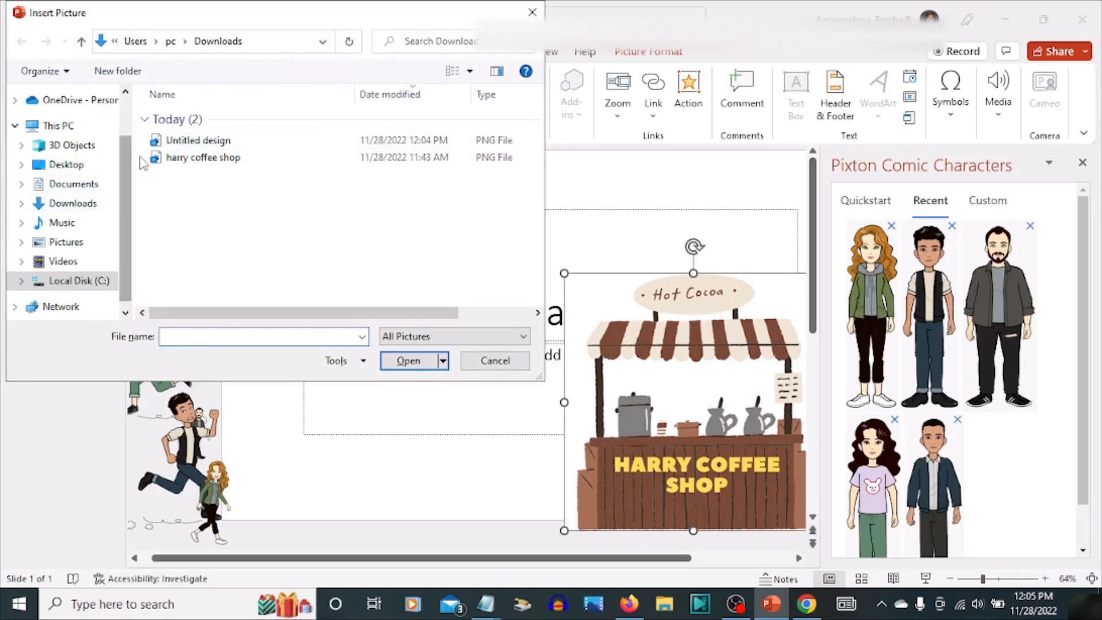
{"action": "left_click", "coordinate": [206, 145]}
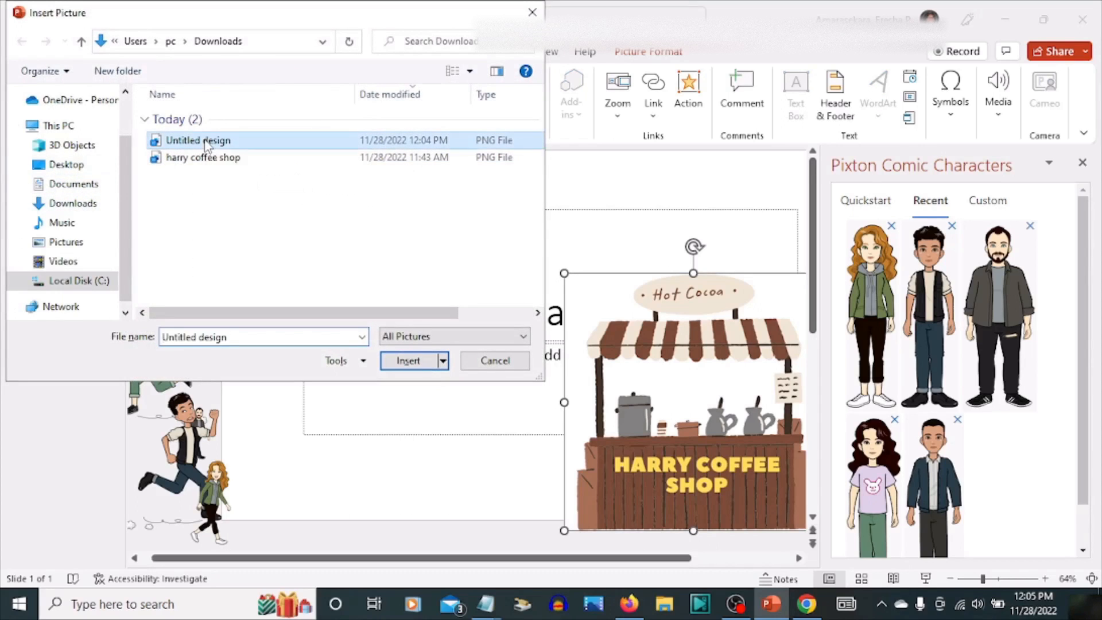